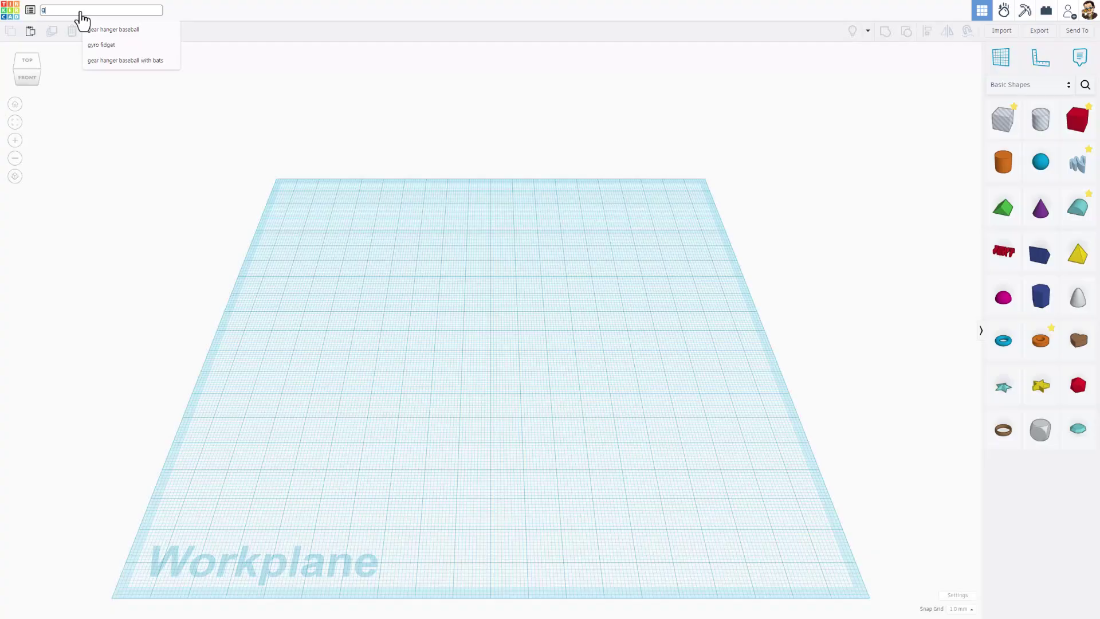
- Name the design "gyro fidget"
text(yro fidget)
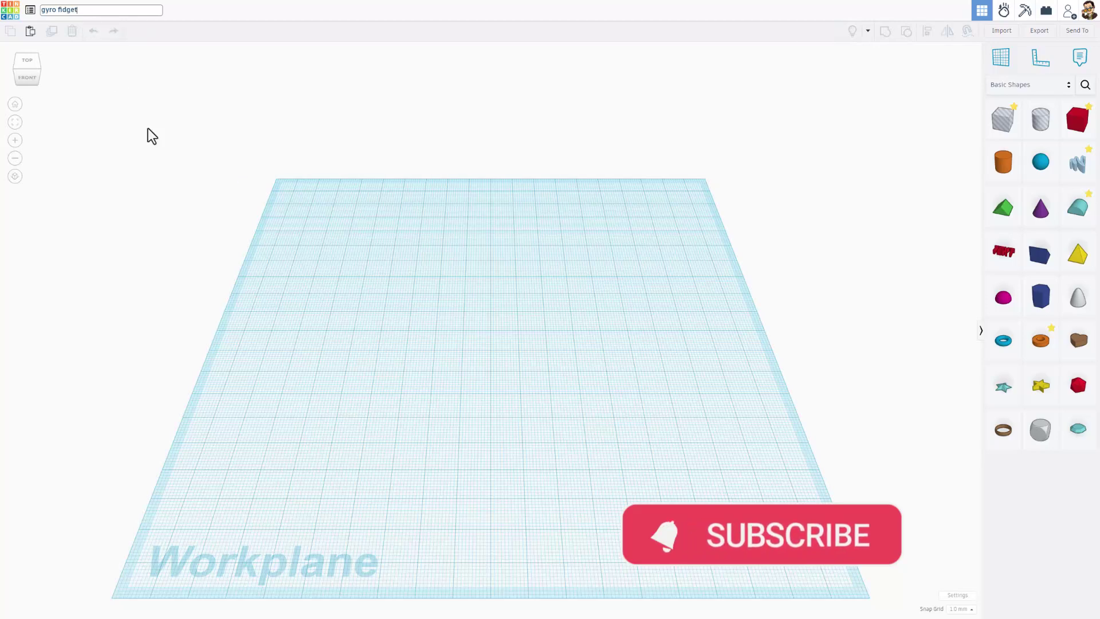
click(276, 191)
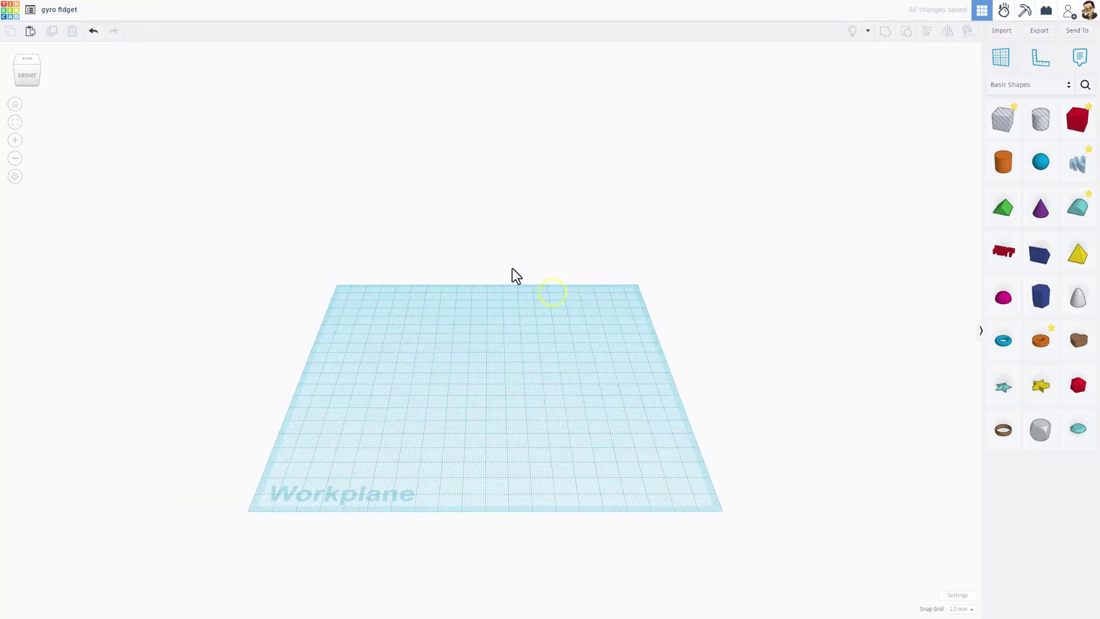
- In Sim Lab, place an axle, a slider and a pivot connector near three corners of the workplane, and return to the 3D editor
right_drag(512, 268, 560, 308)
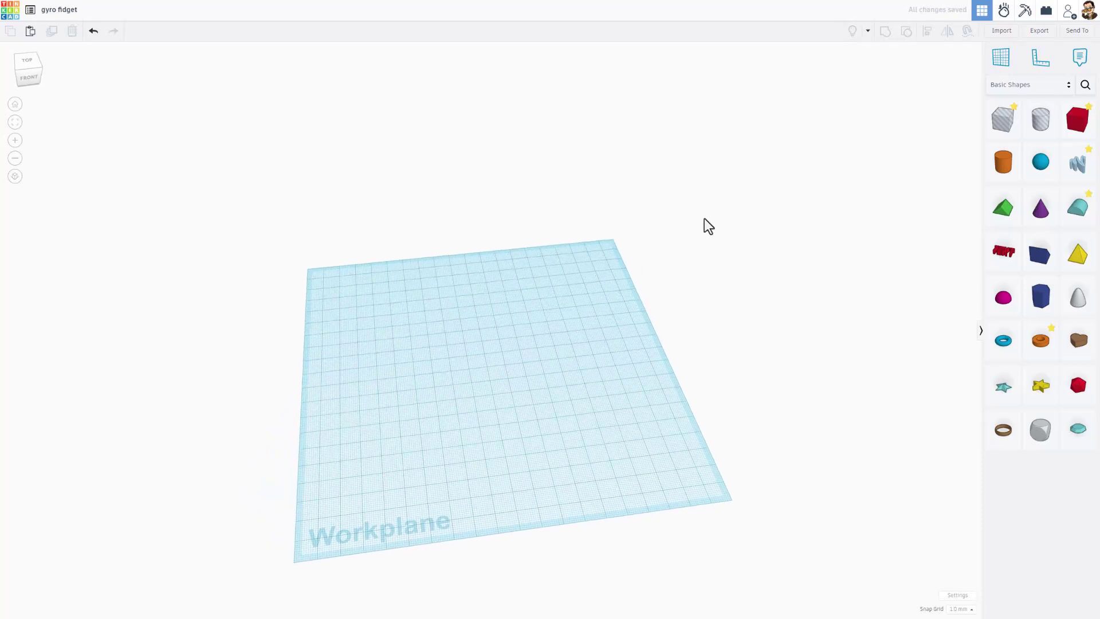
click(1004, 13)
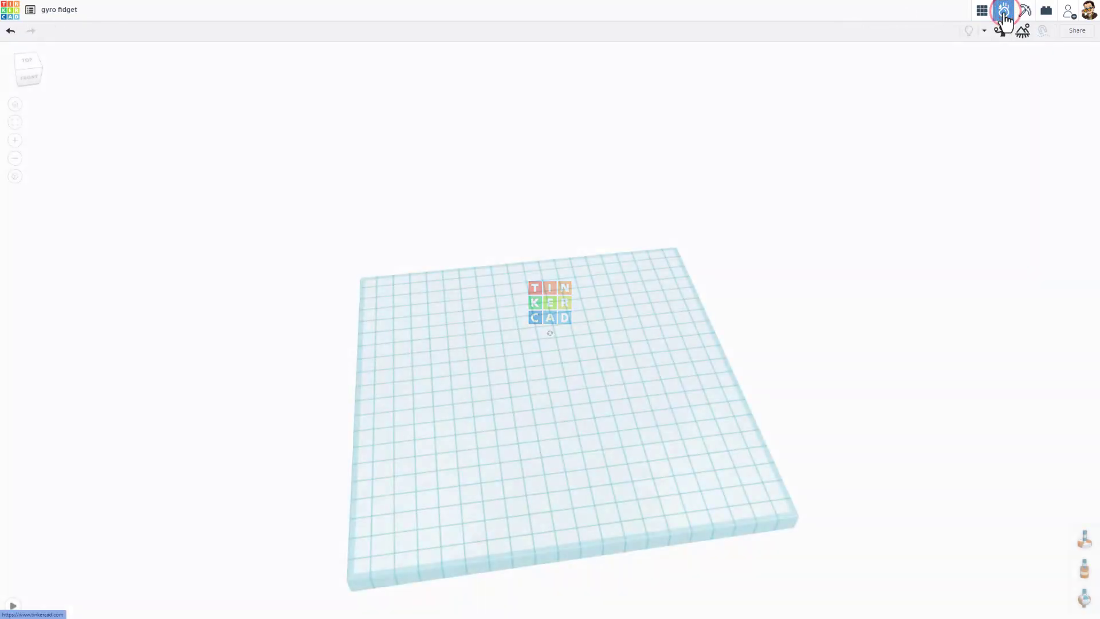
click(1085, 543)
click(775, 497)
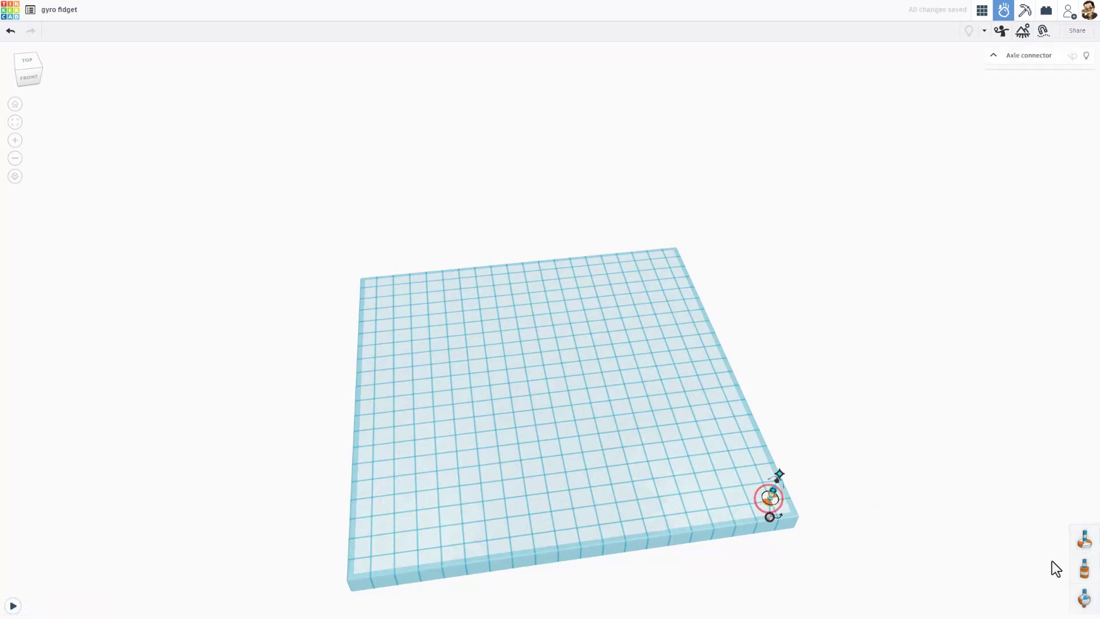
drag(866, 430, 667, 263)
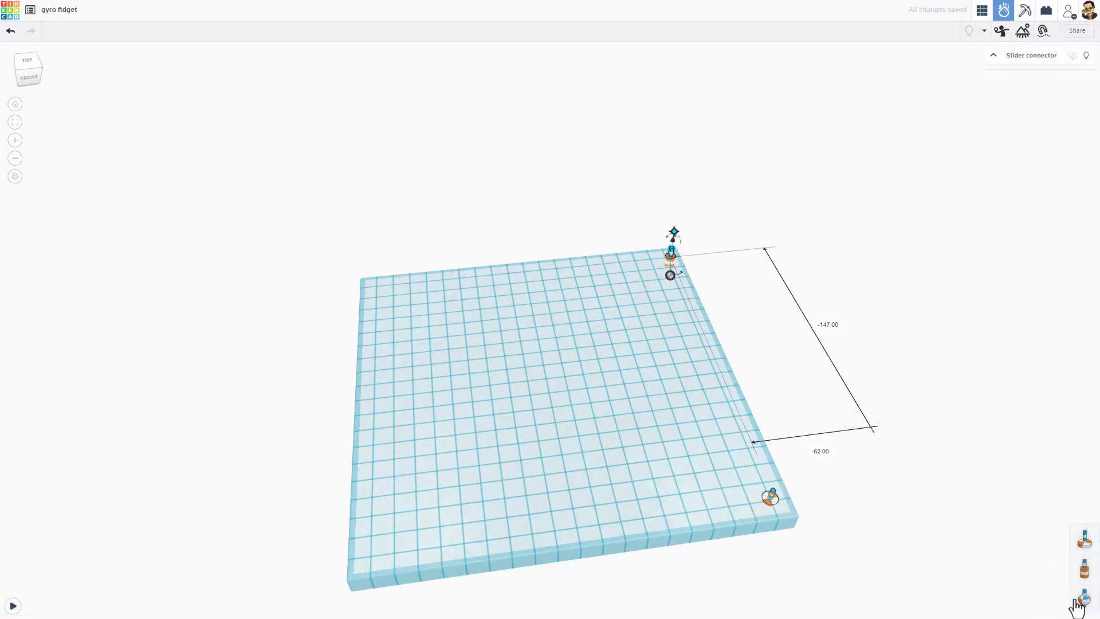
drag(1076, 601, 382, 554)
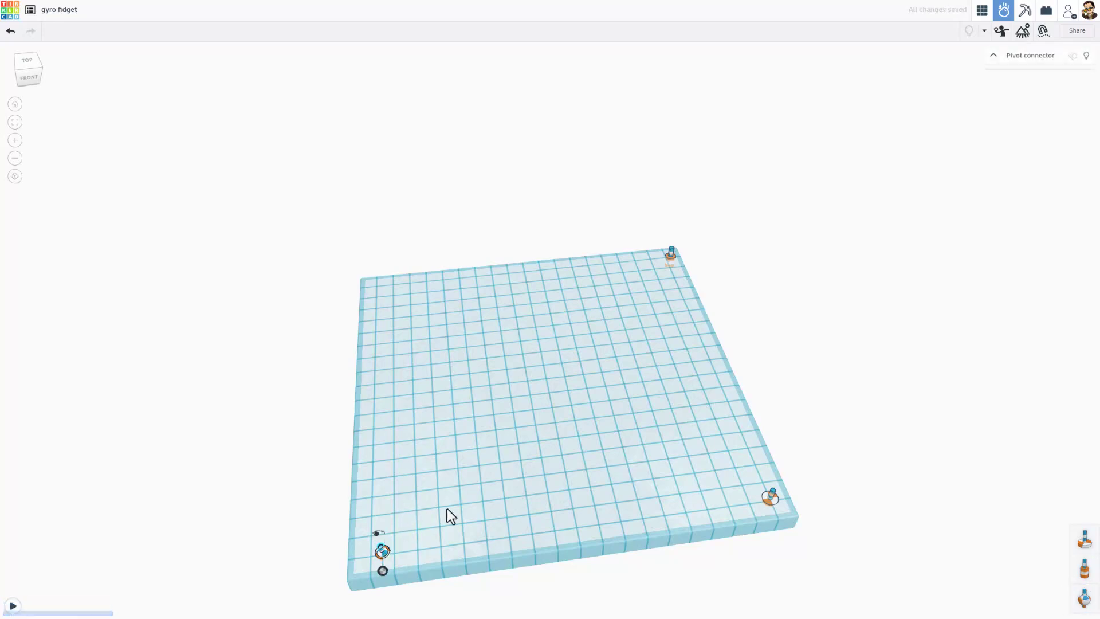
click(981, 13)
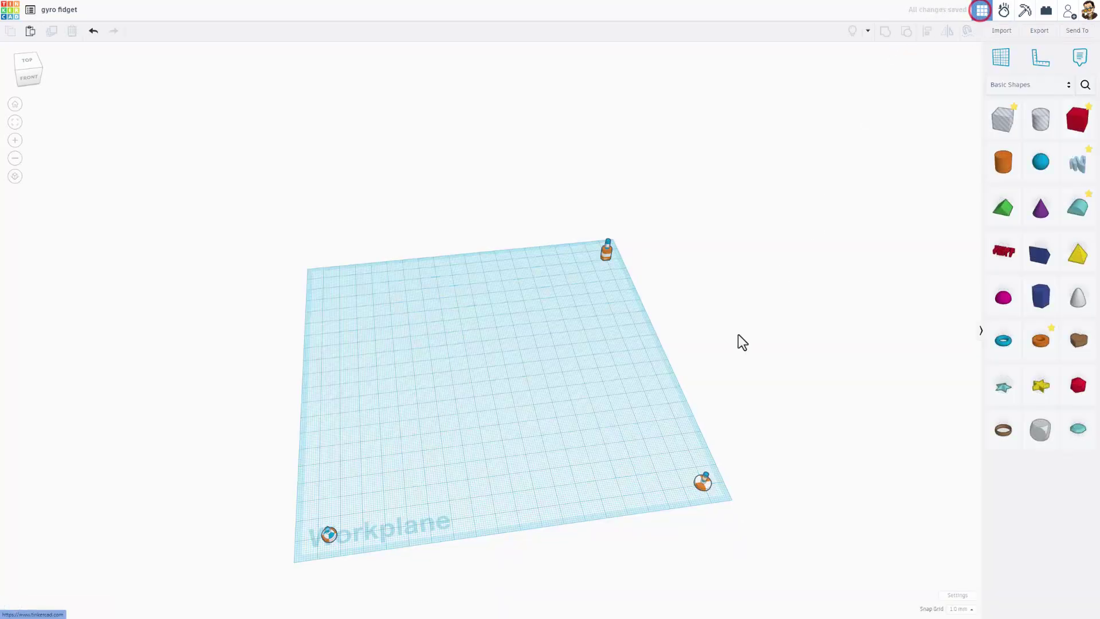
- Place a Tube shape near the middle of the workplane
right_drag(761, 326, 691, 306)
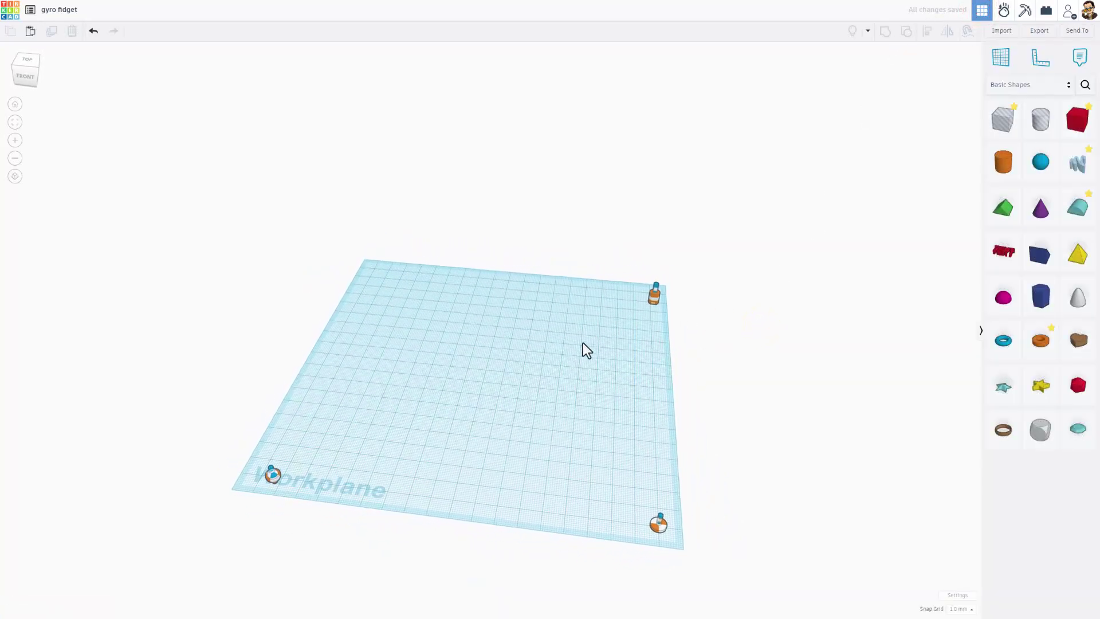
right_drag(581, 343, 610, 338)
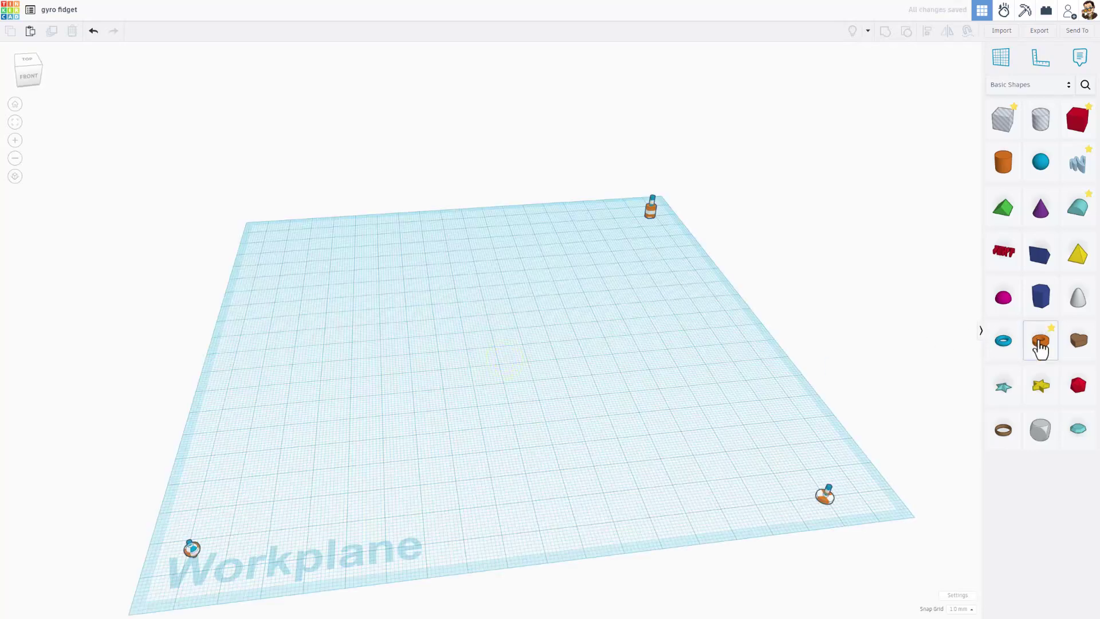
click(1039, 339)
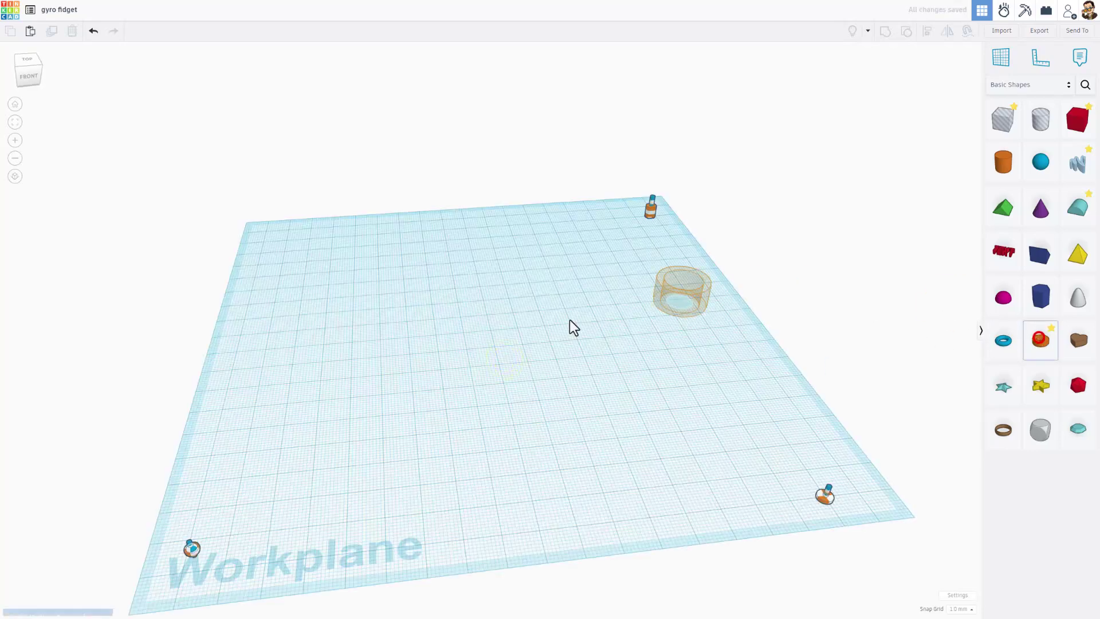
click(504, 349)
- Set the tube's radius to 30, wall thickness to 2, sides to 64, bevel to 2 and bevel segments to 5
right_drag(593, 363, 564, 340)
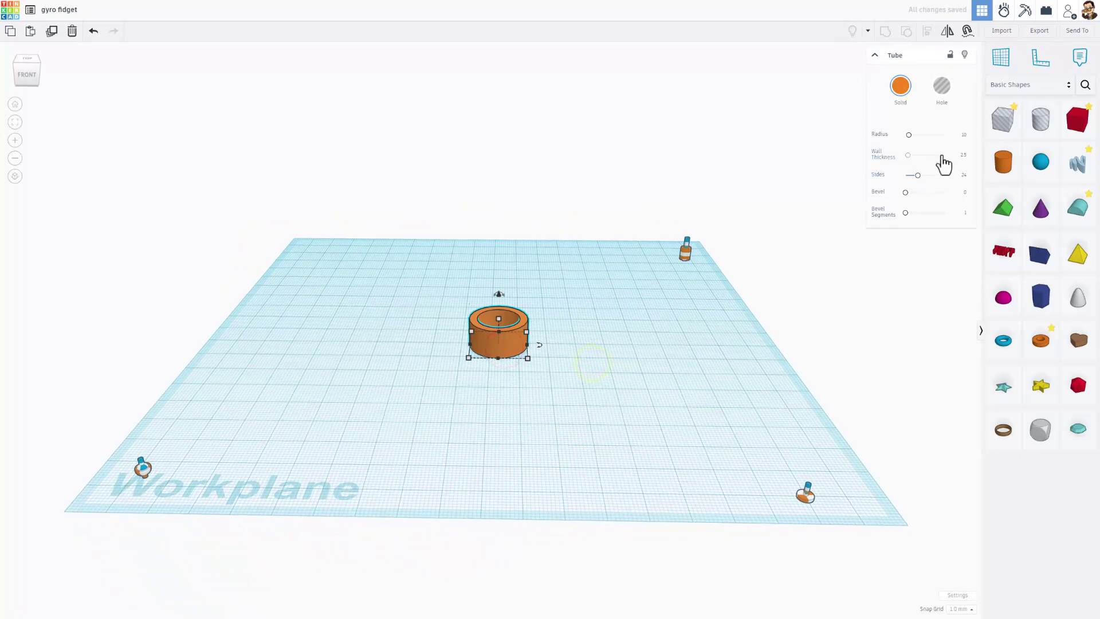
click(963, 134)
text(30)
key(Return)
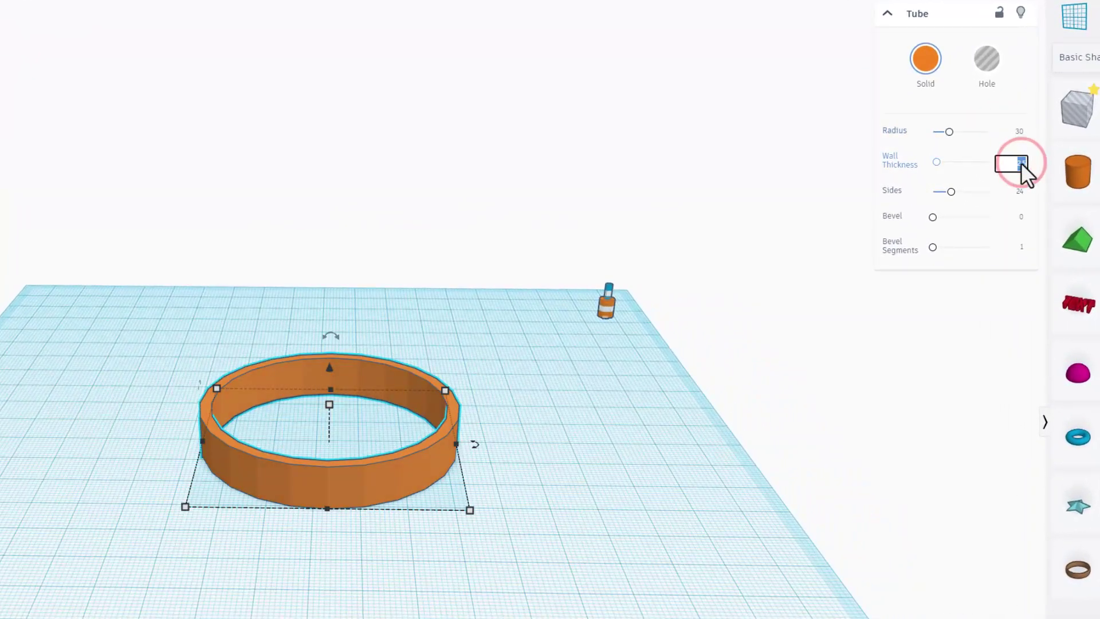
key(Return)
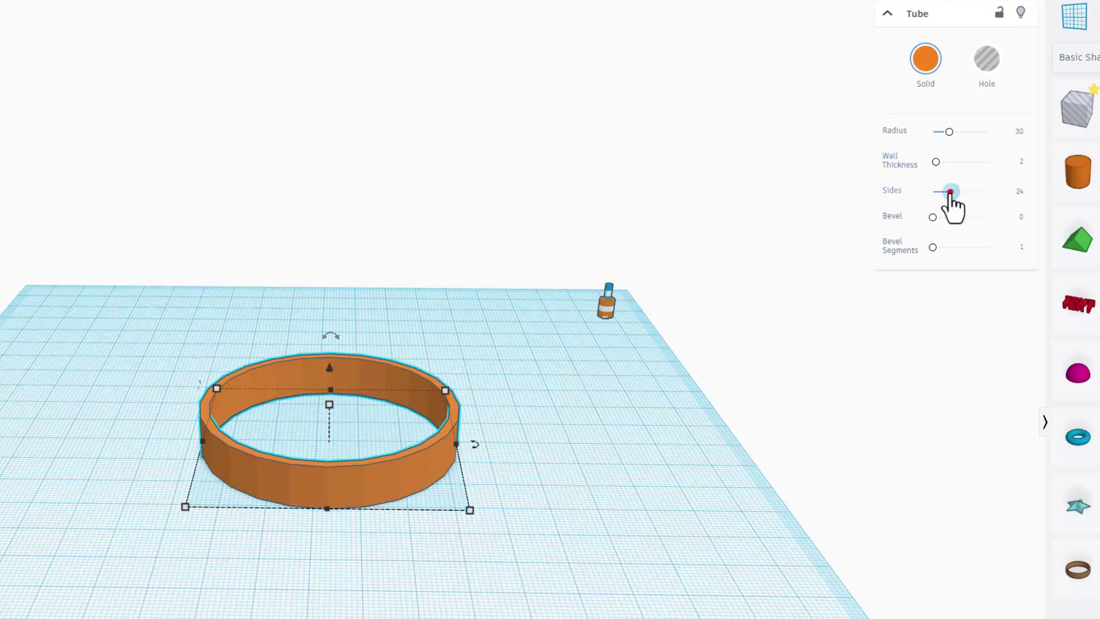
drag(950, 192, 1020, 187)
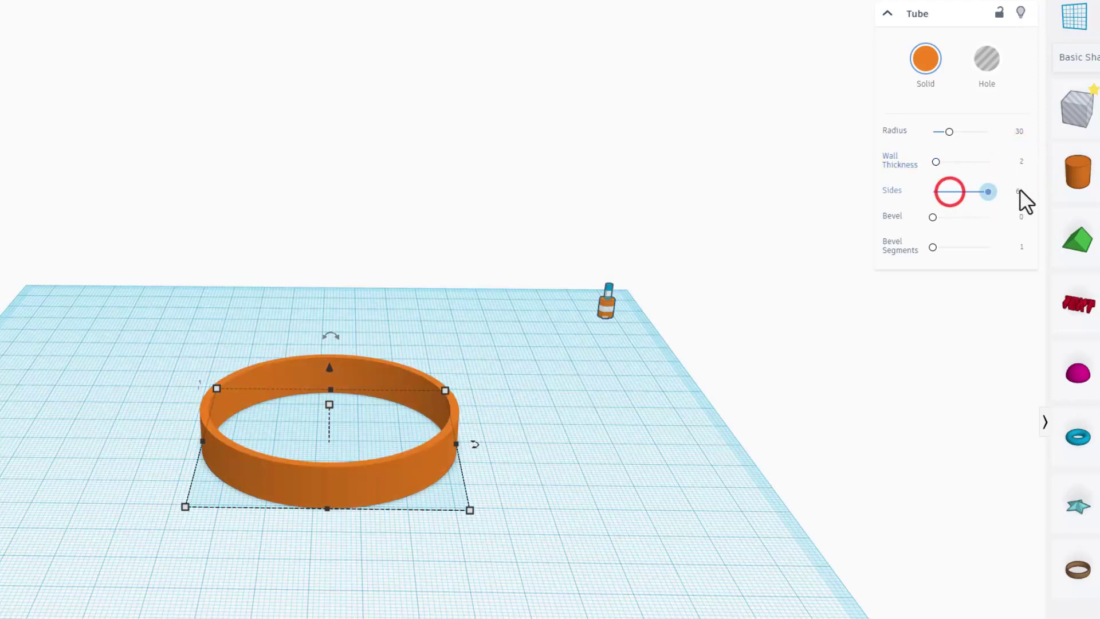
click(1019, 218)
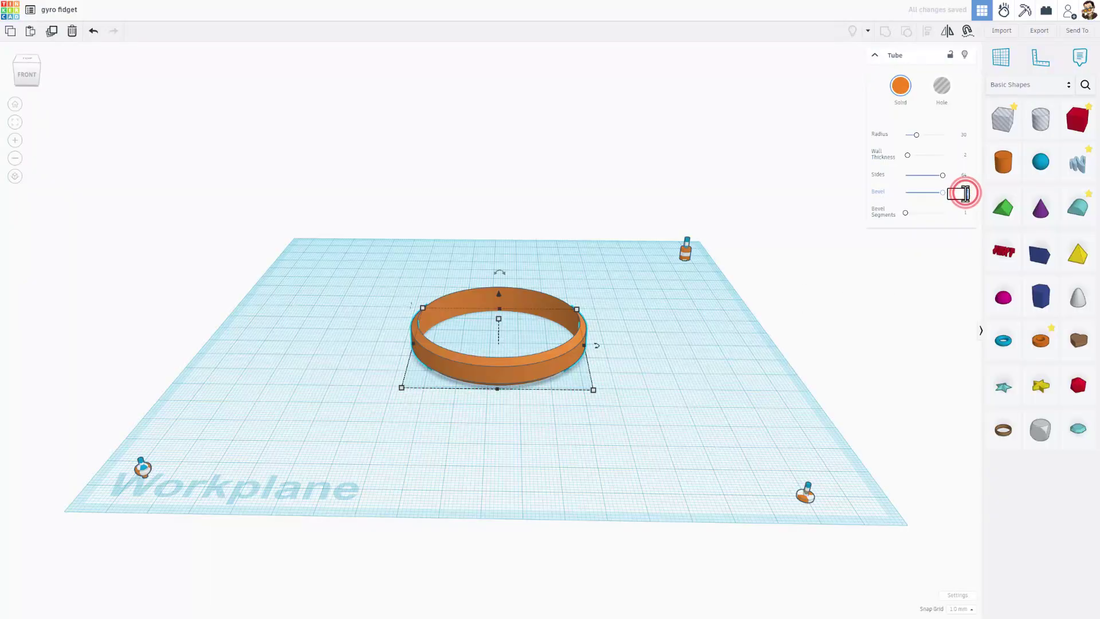
key(Return)
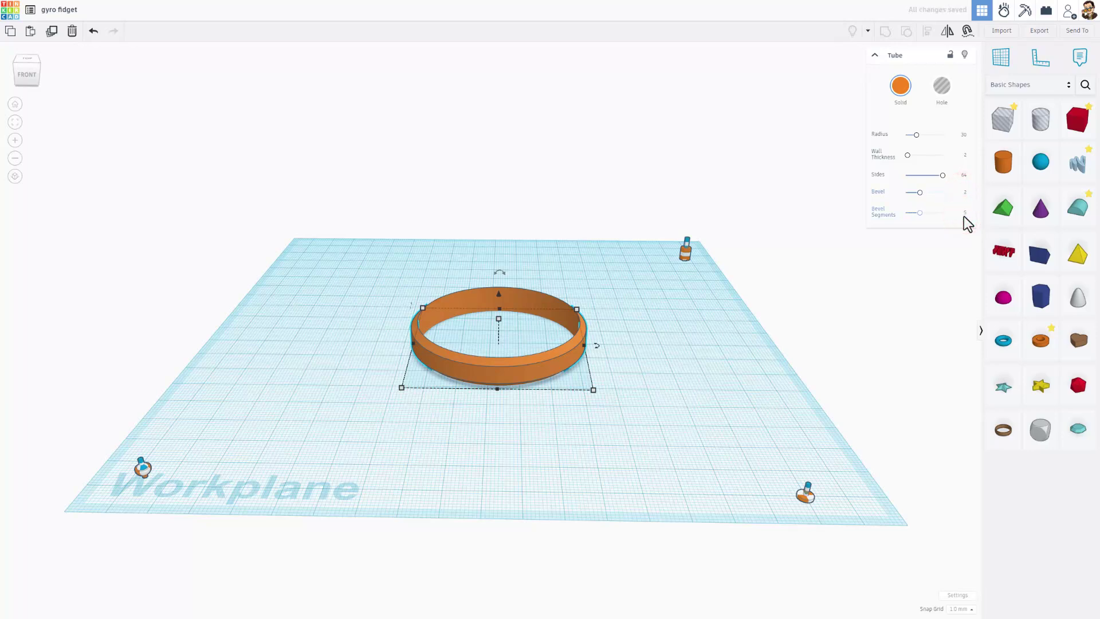
- Reduce the tube's height to 4 mm to make a thin ring
drag(498, 320, 498, 333)
click(540, 337)
text(4)
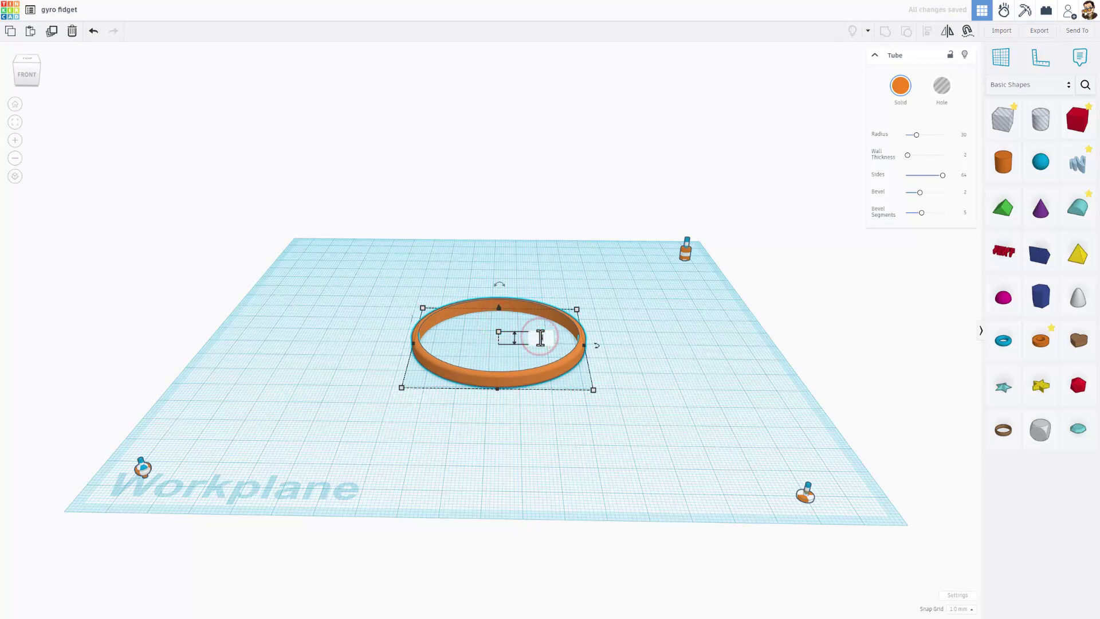
key(Return)
click(566, 280)
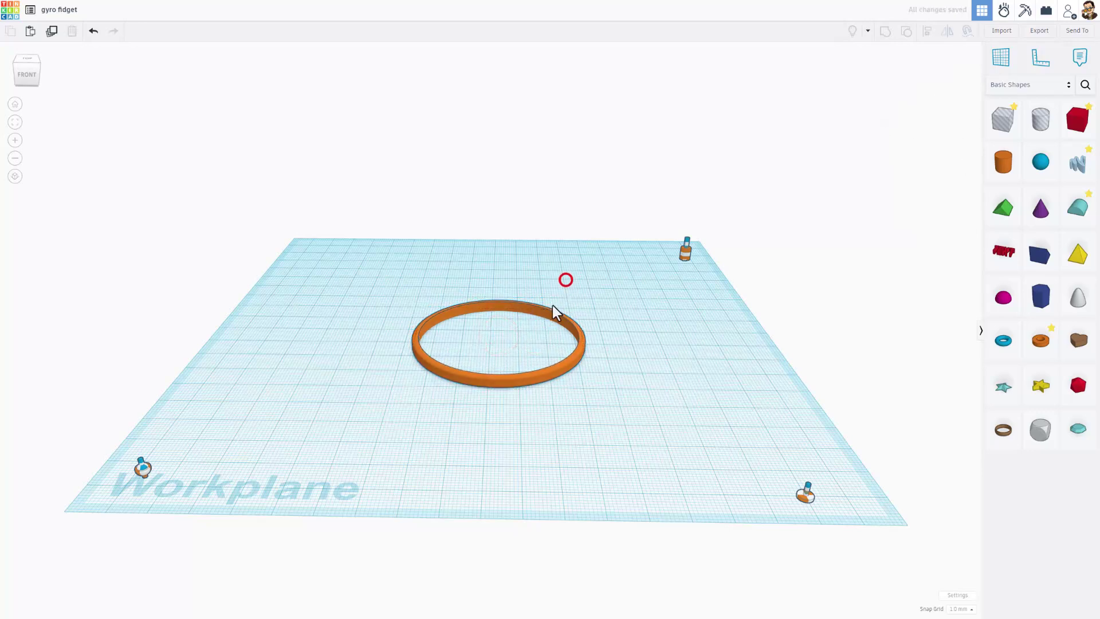
- Colour the ring dark navy blue using a preset solid colour
click(554, 310)
click(901, 85)
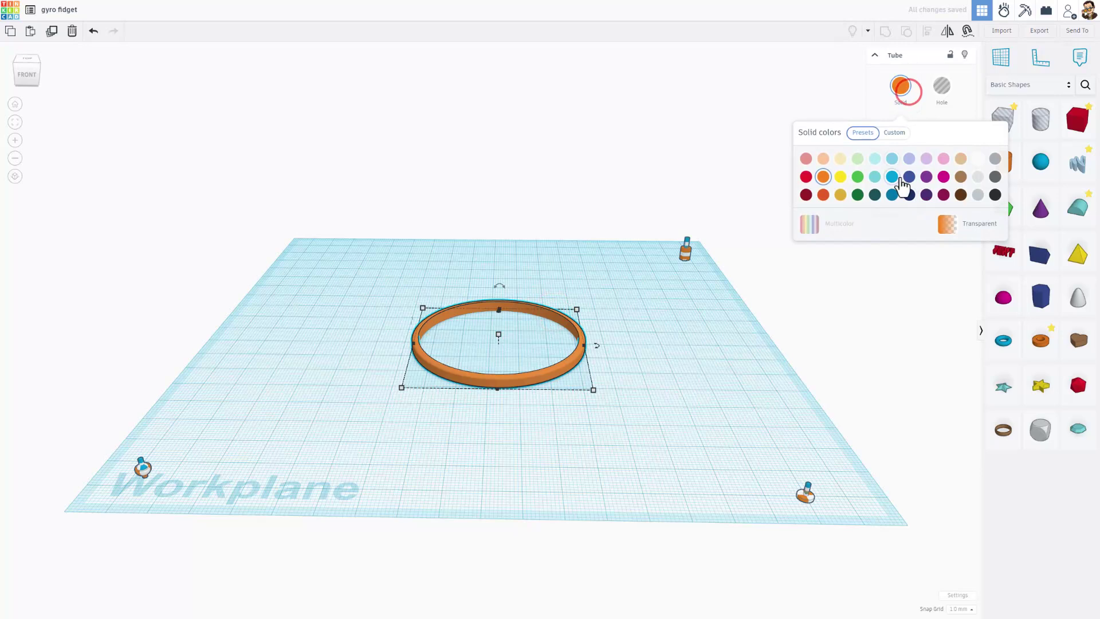
click(910, 194)
- Rotate the flat ring 90° so that it stands upright
right_drag(518, 293, 610, 335)
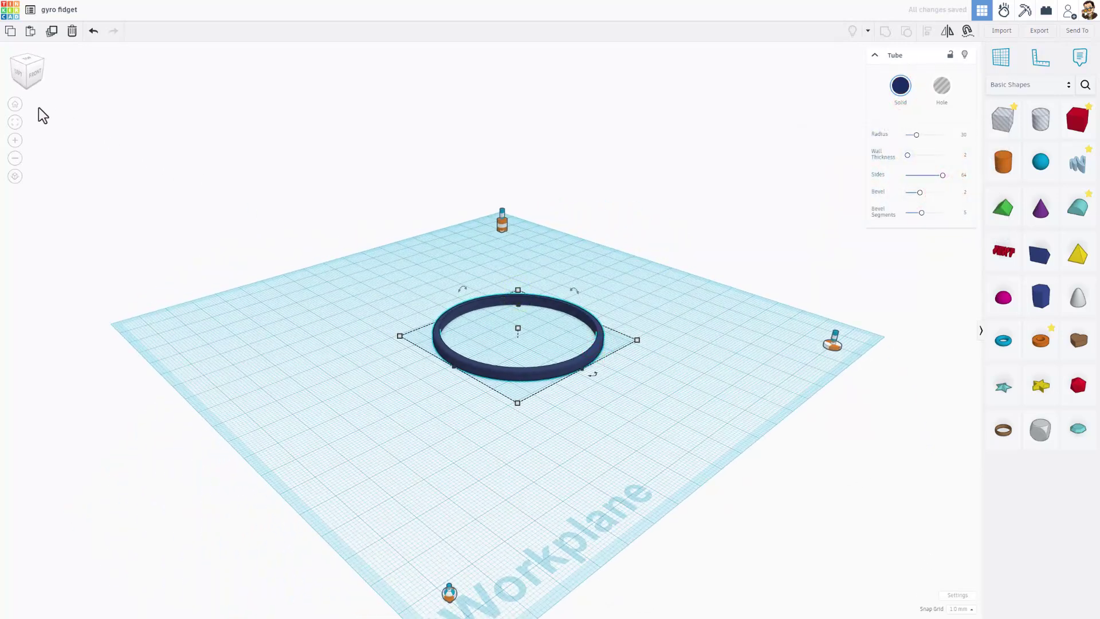
click(26, 65)
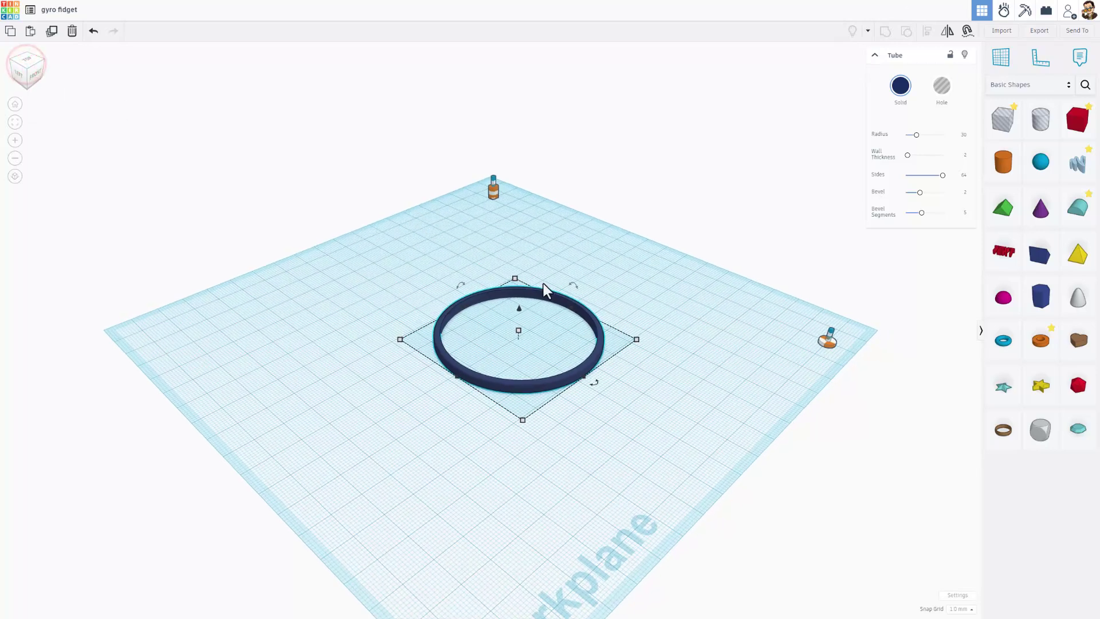
mouse_move(576, 289)
drag(576, 288, 598, 316)
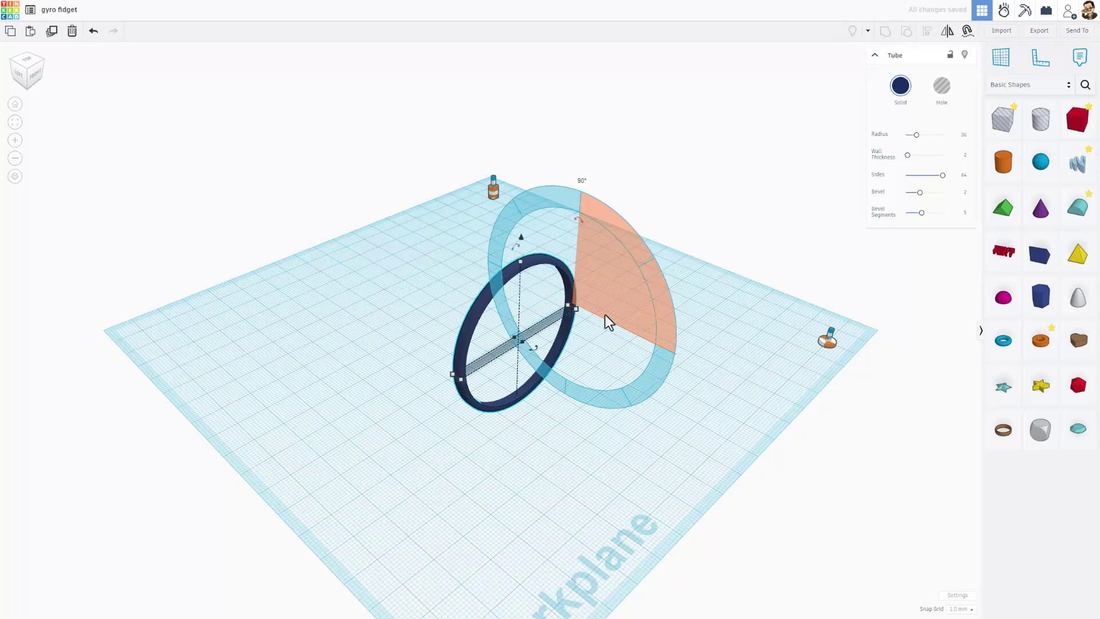
click(691, 285)
- Drop the upright ring onto the workplane and raise it so that it floats slightly above the surface
right_drag(635, 312, 572, 301)
click(571, 300)
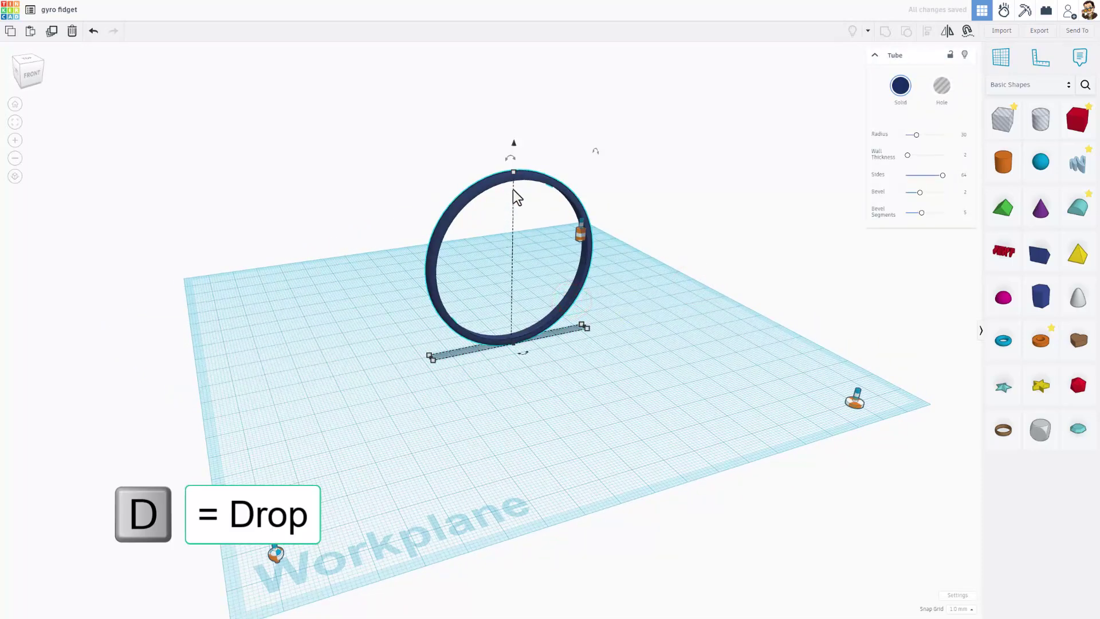
drag(514, 144, 516, 103)
click(477, 369)
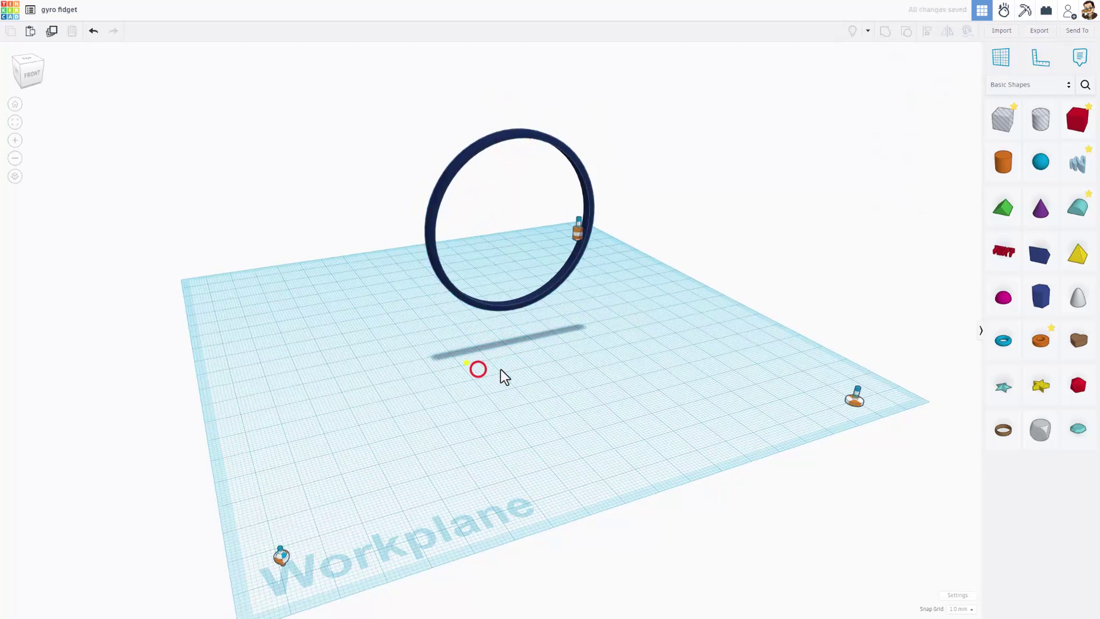
- Duplicate the pivot connector at the workplane's front corner and place the copy beneath the ring
right_drag(501, 369, 462, 123)
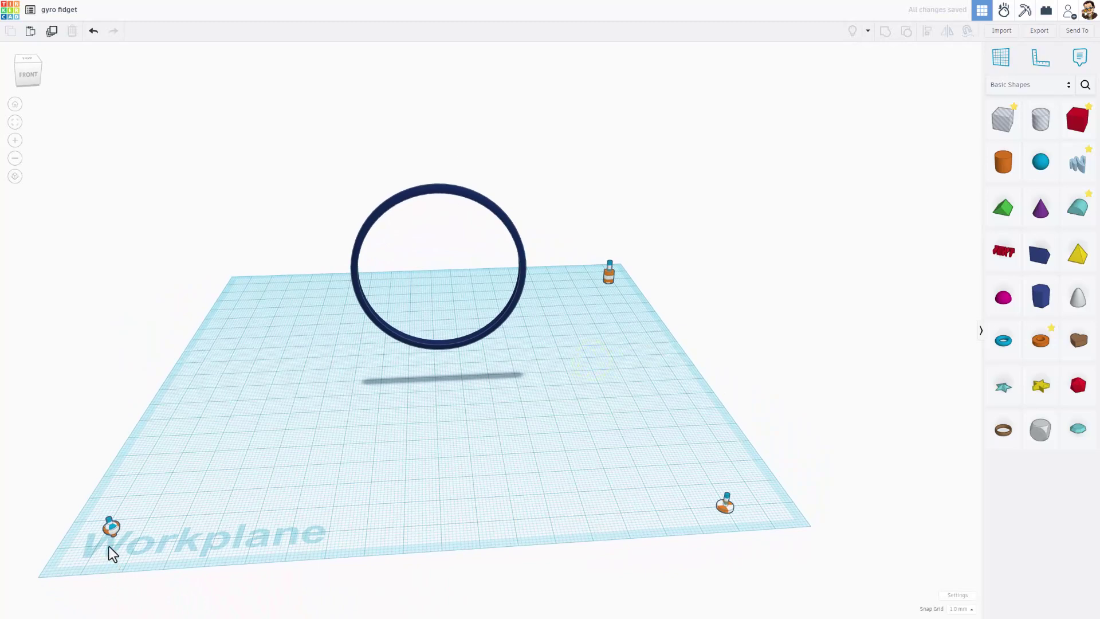
click(111, 528)
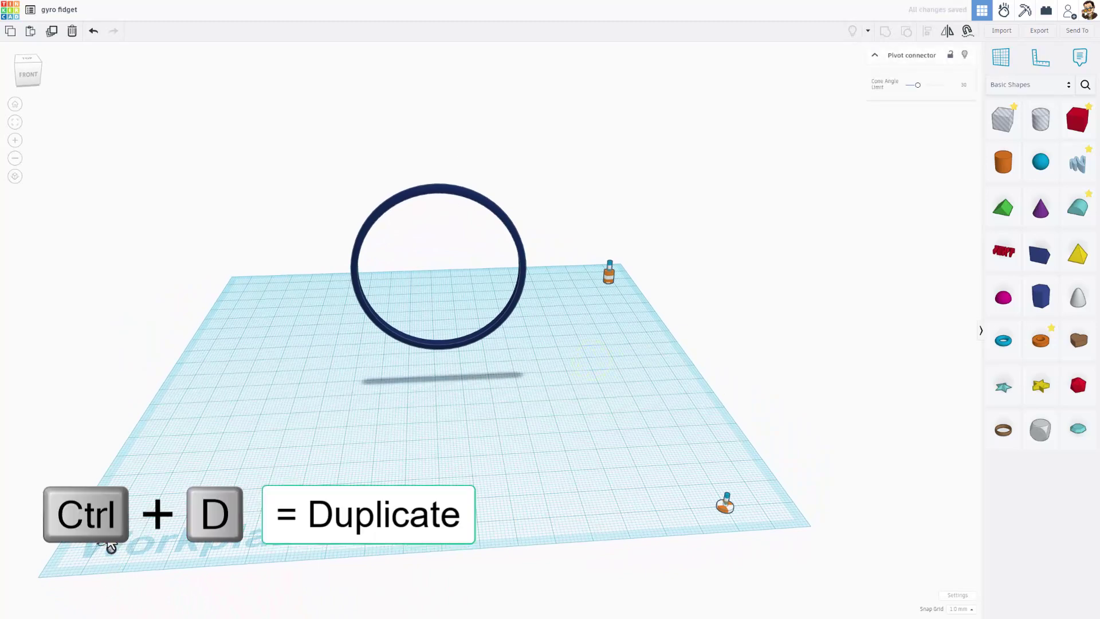
drag(112, 547, 425, 387)
- Align the copied pivot connector with the ring, centred in width and depth and level with the ring's top
drag(291, 204, 565, 425)
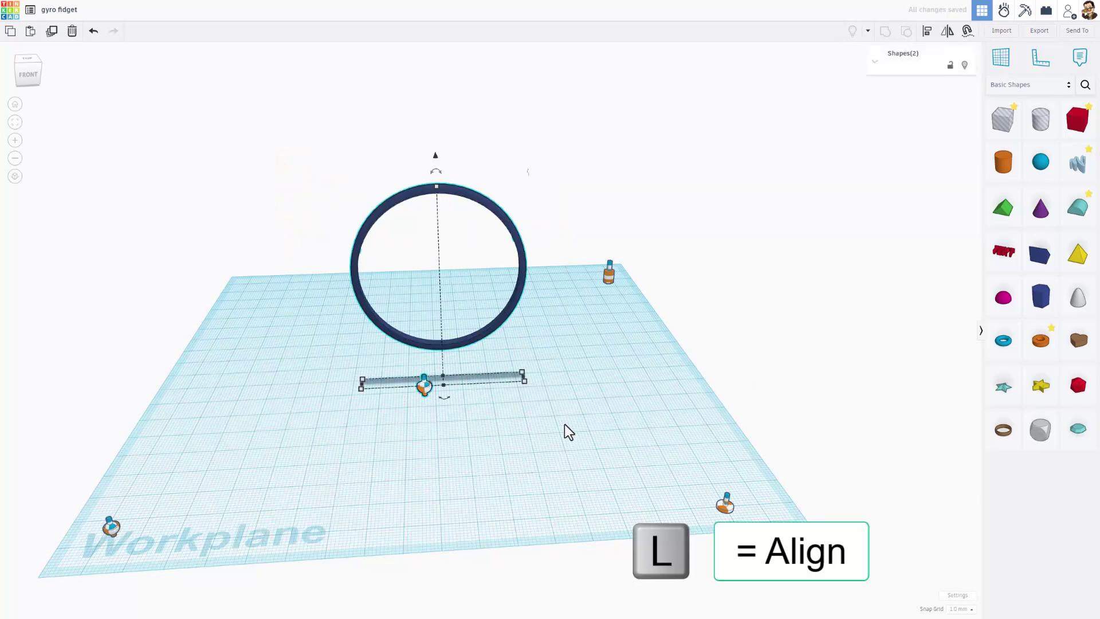
key(l)
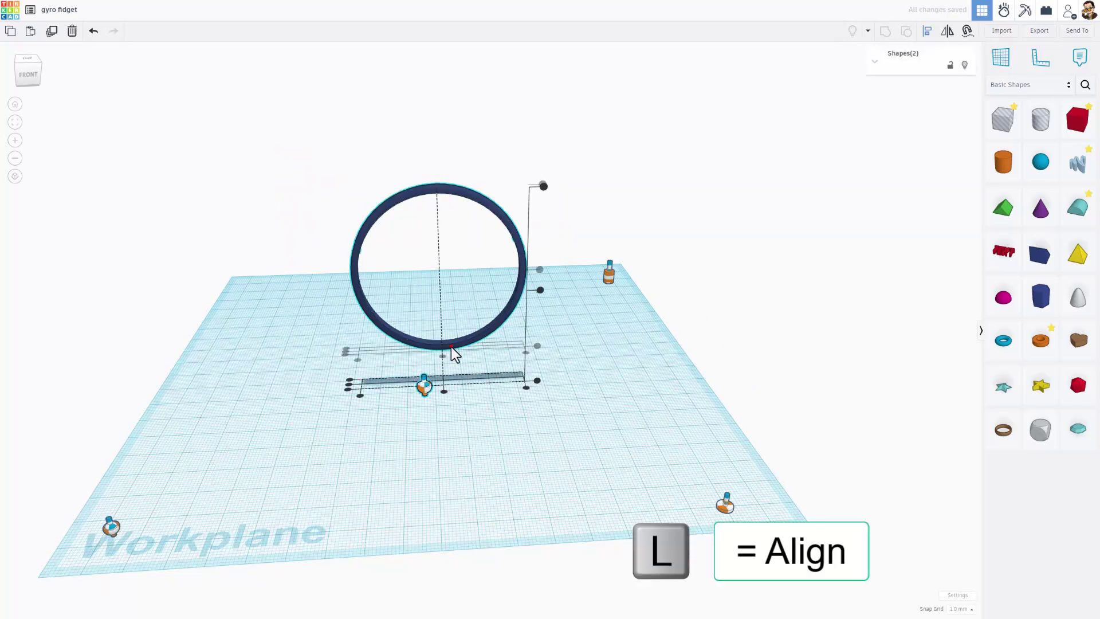
click(451, 346)
right_drag(453, 346, 456, 394)
click(444, 360)
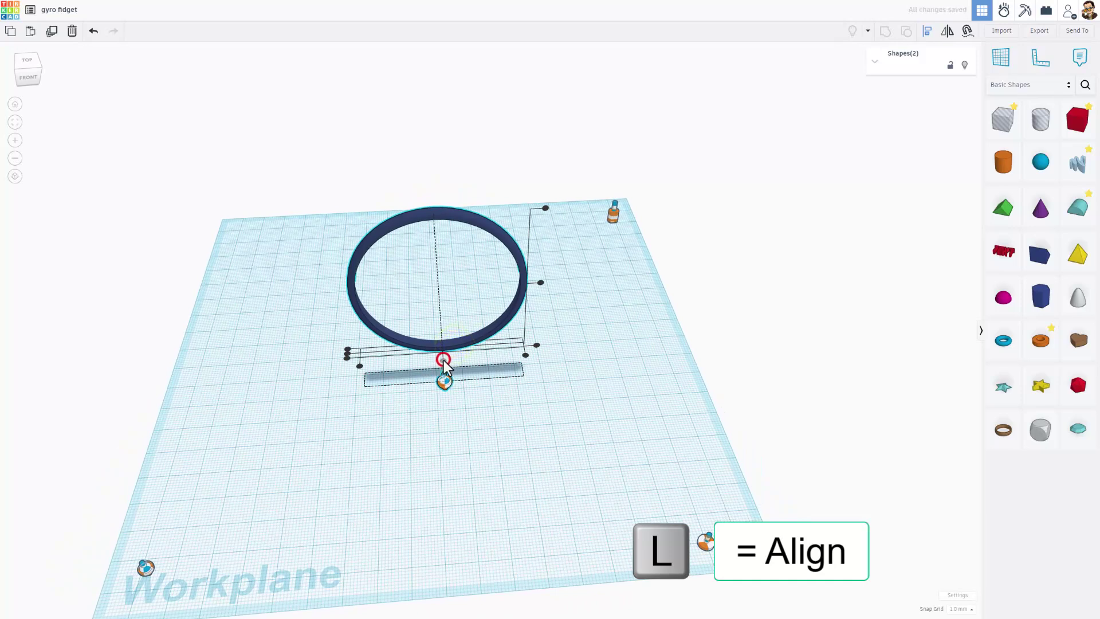
click(347, 354)
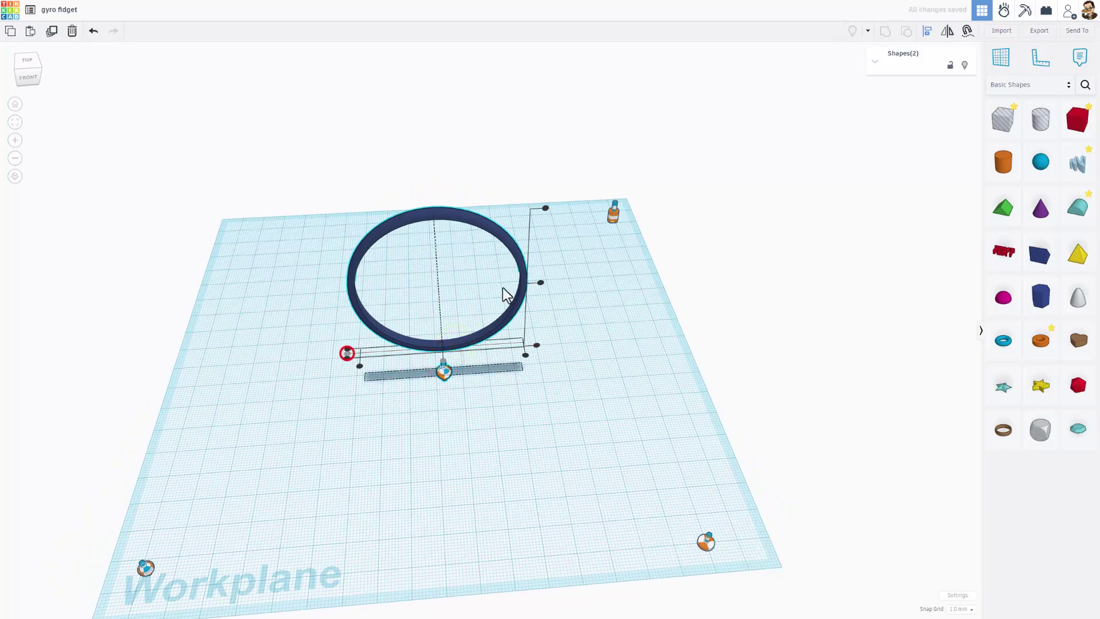
click(543, 207)
- Move the copied pivot connector straight up so that it hovers above the top of the ring
click(431, 169)
click(434, 212)
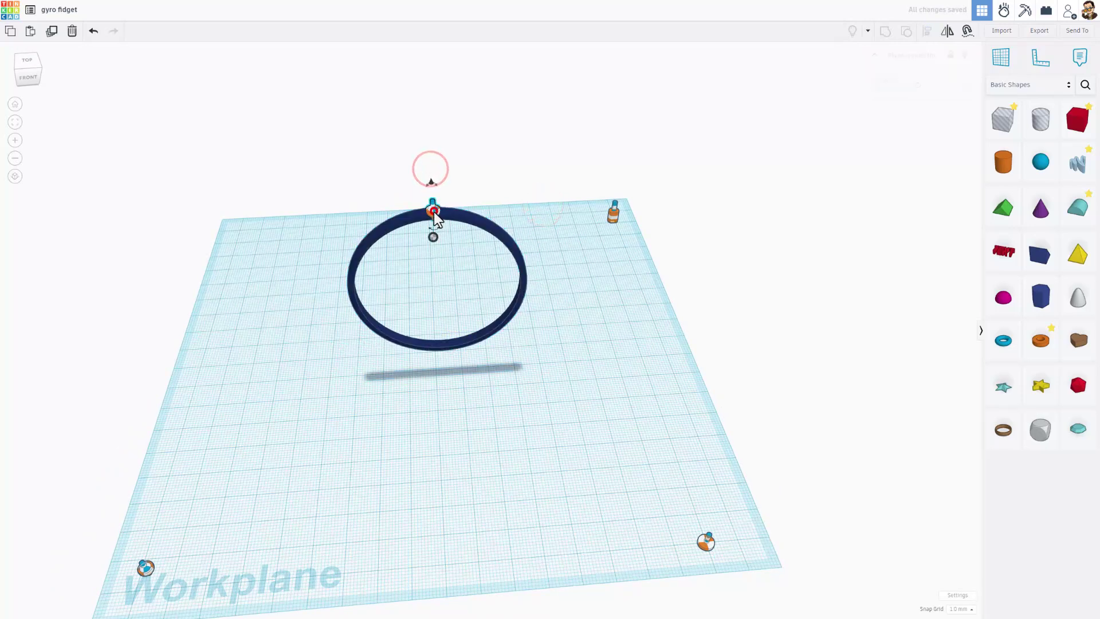
key(ctrl+Up)
key(ctrl+Up)
key(ctrl+Up)
key(ctrl+Up)
key(ctrl+Up)
key(ctrl+Up)
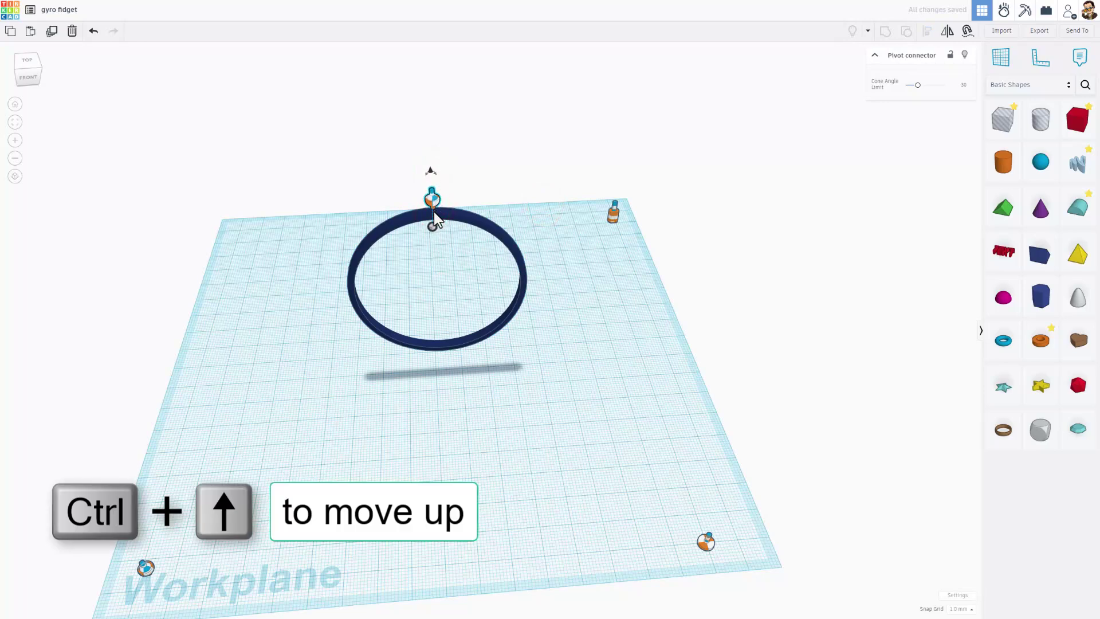
key(ctrl+Up)
click(477, 165)
click(432, 166)
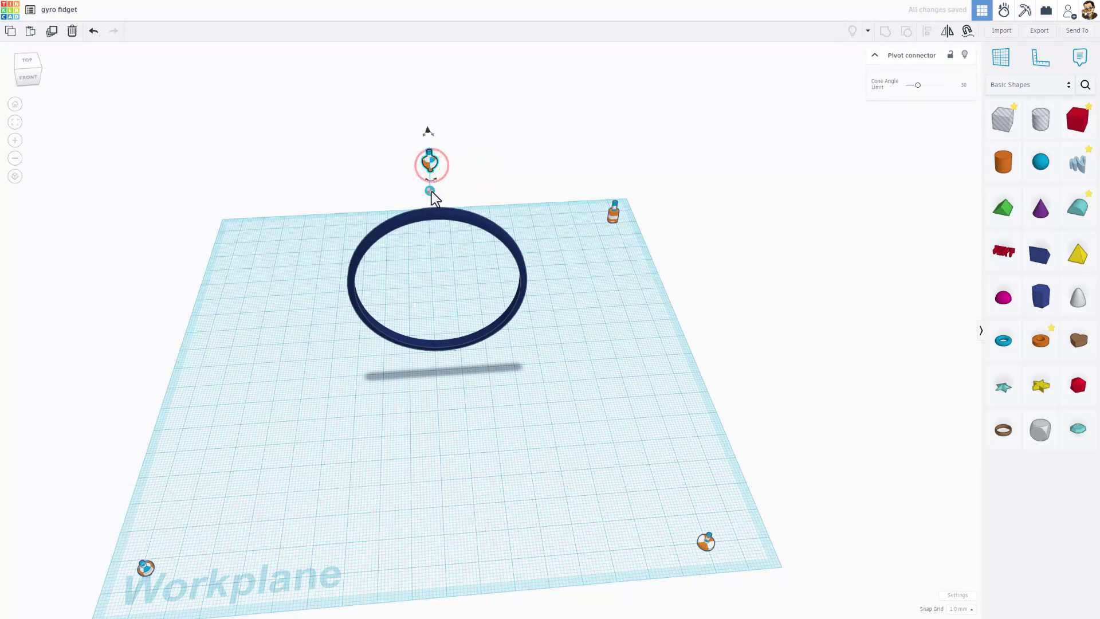
click(431, 190)
drag(427, 97, 429, 87)
drag(429, 190, 448, 217)
drag(438, 285, 426, 98)
- Simulate the hanging ring in Sim Lab, throwing objects at it to test its movement, and return to the 3D design
click(1004, 11)
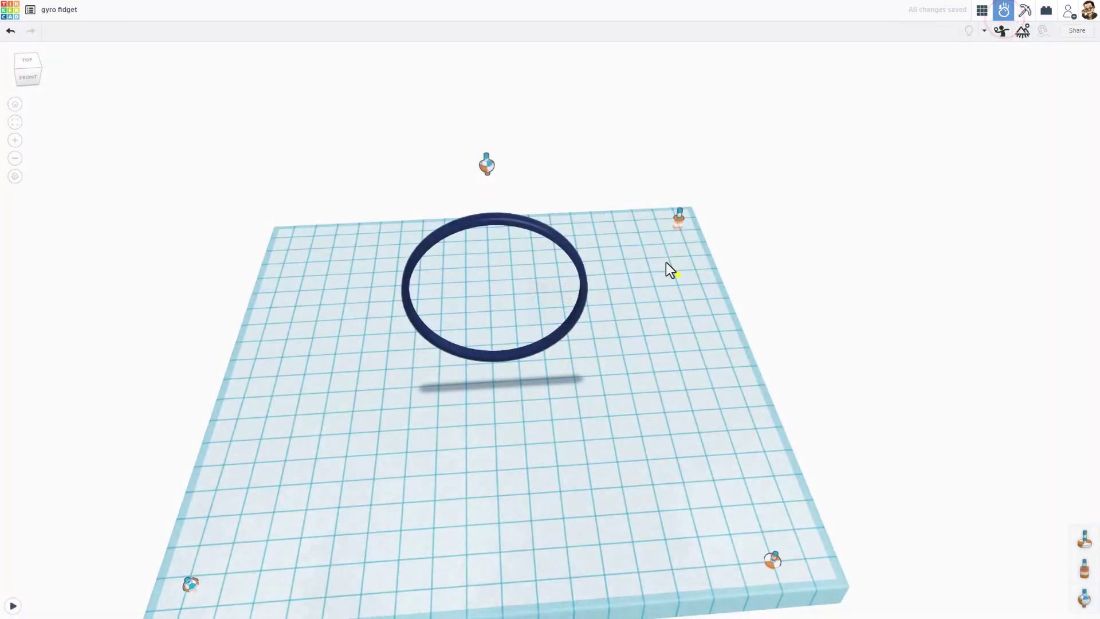
click(12, 606)
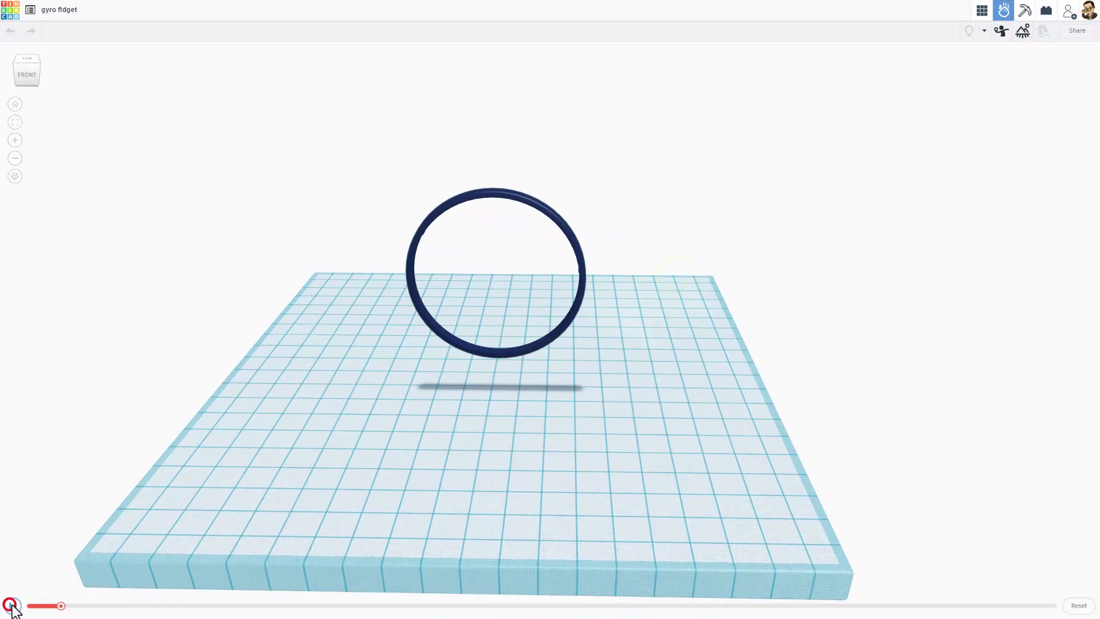
click(508, 332)
click(494, 216)
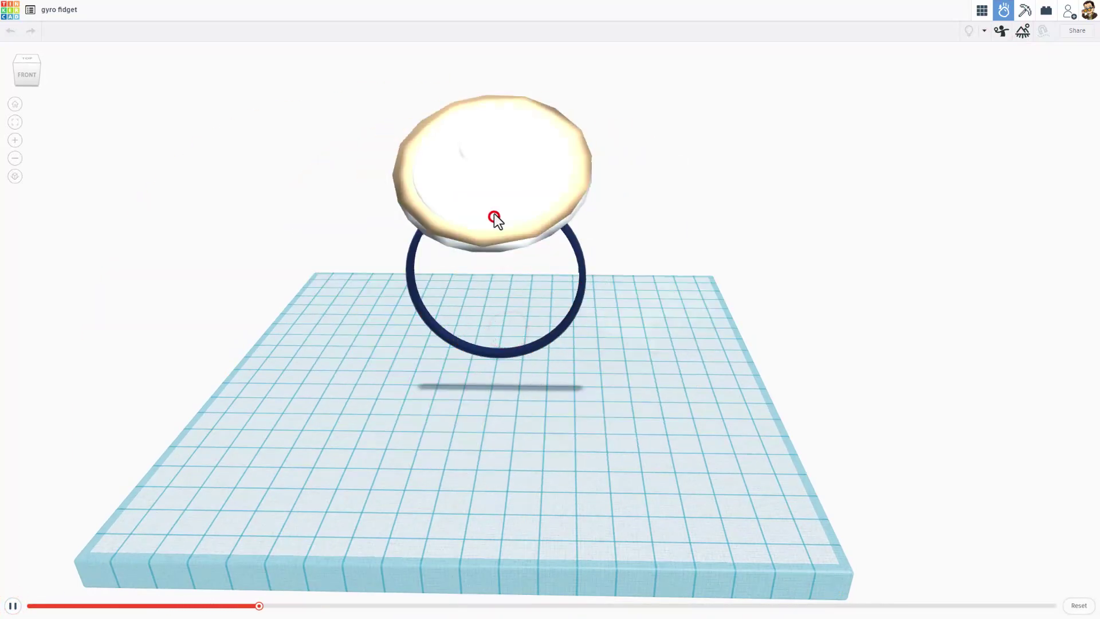
click(491, 166)
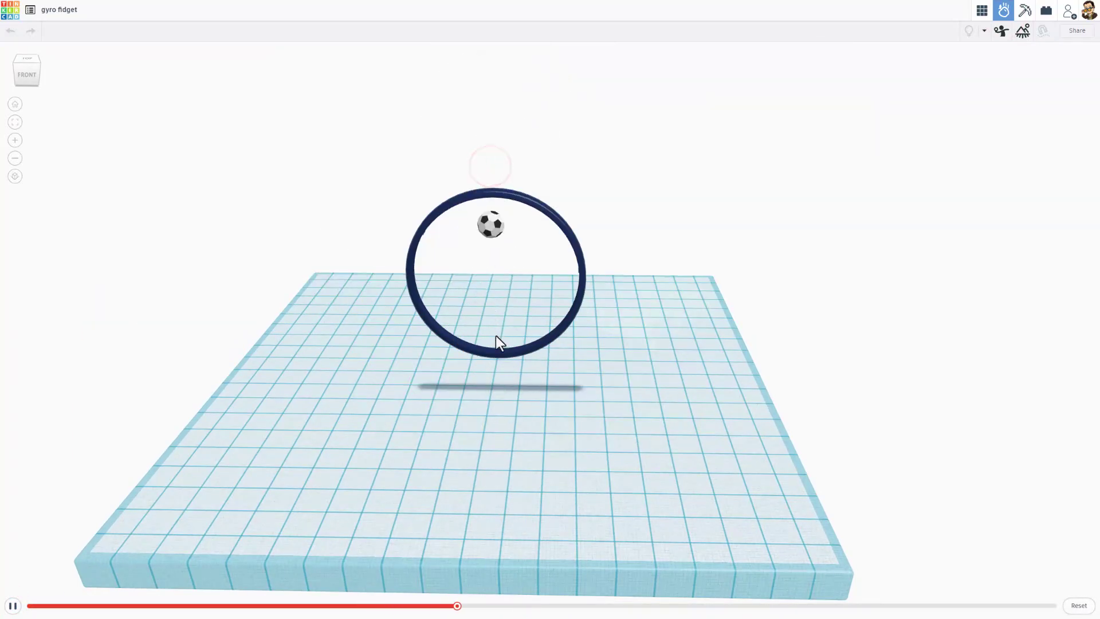
click(497, 339)
click(499, 316)
click(501, 240)
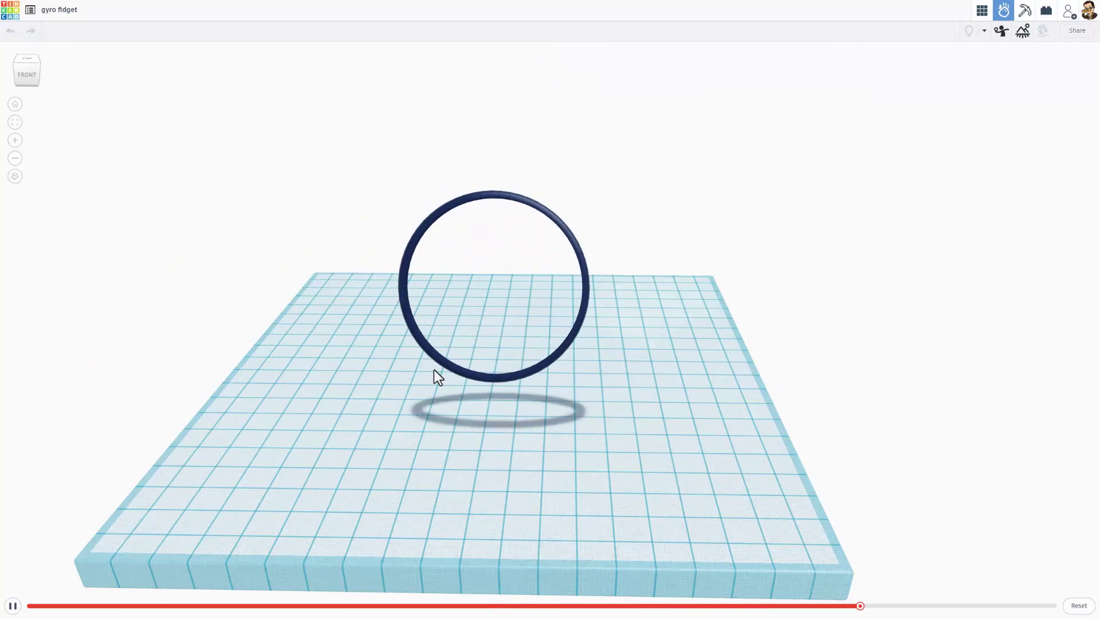
click(1080, 606)
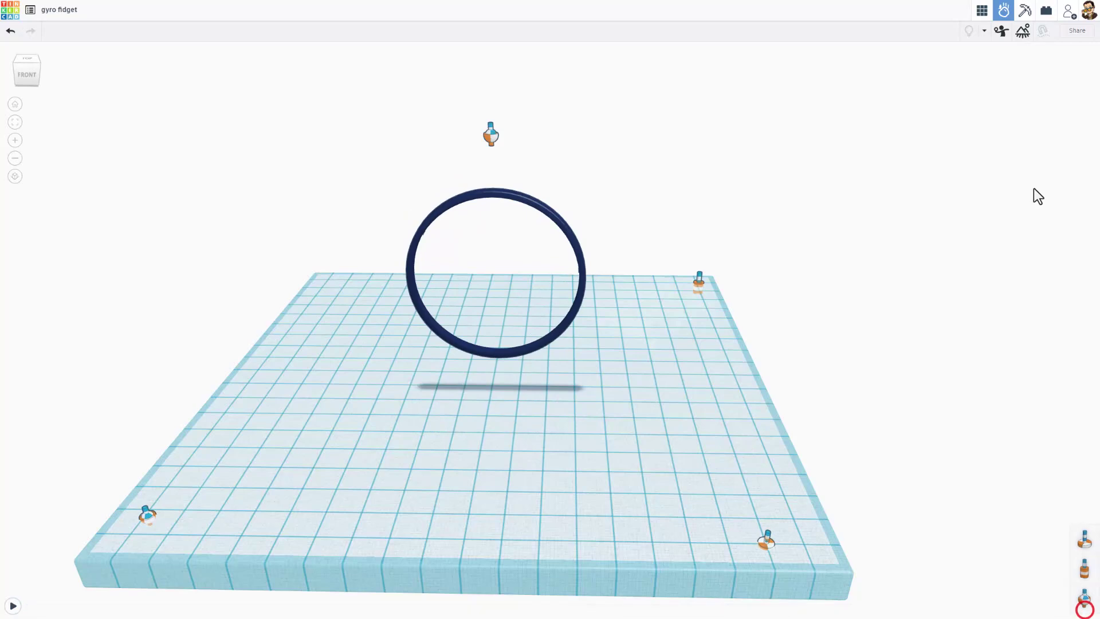
click(982, 13)
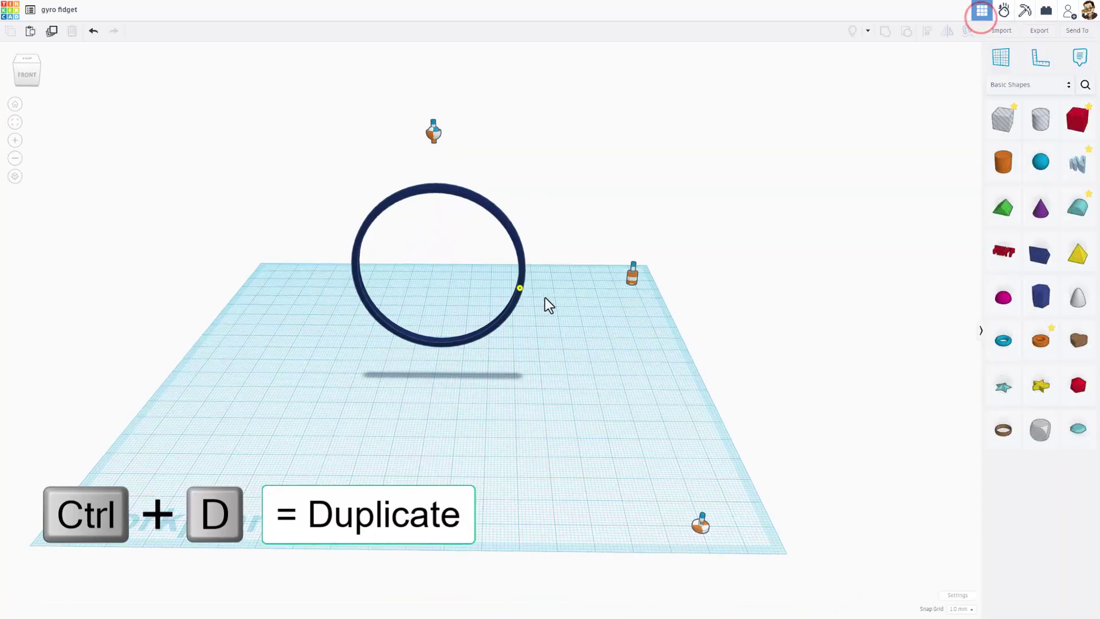
- Duplicate the navy ring in place and set the copy's radius to 24
click(501, 223)
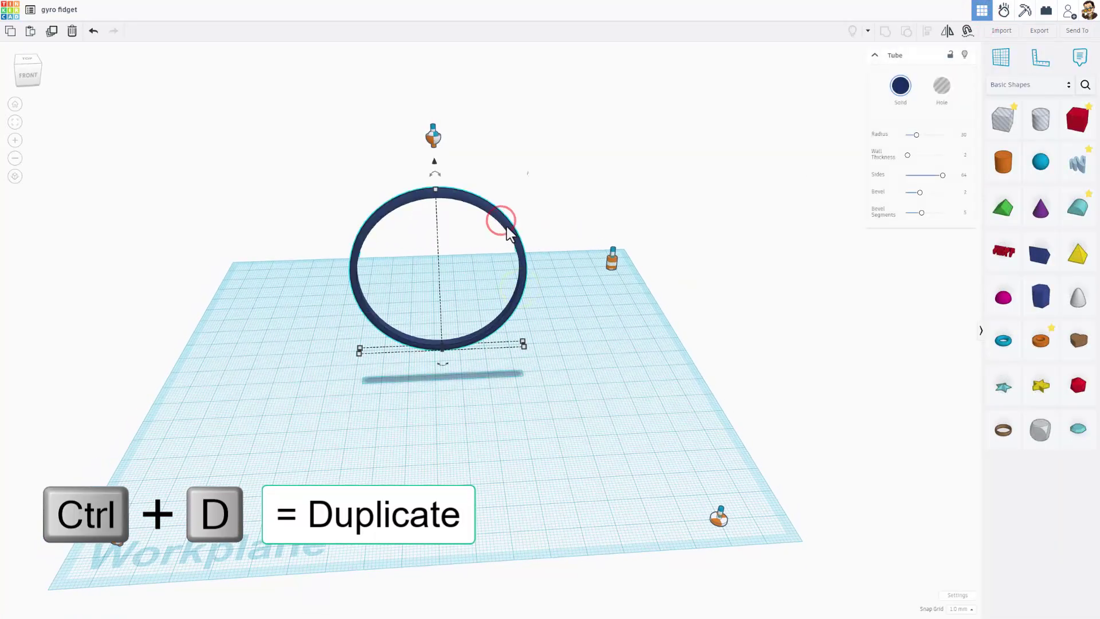
key(ctrl+d)
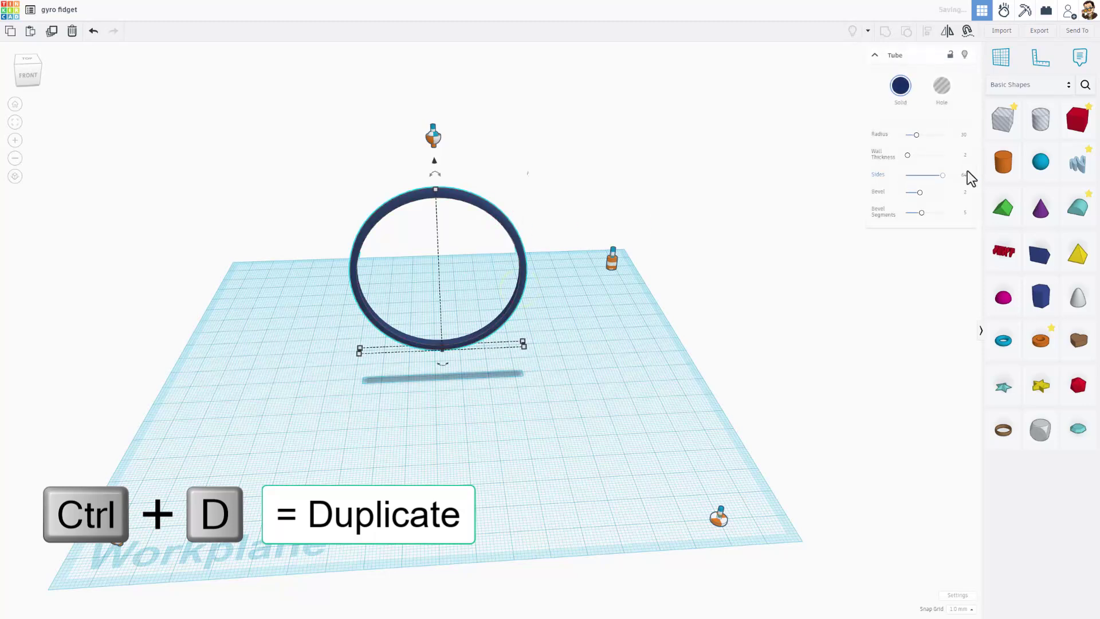
click(964, 136)
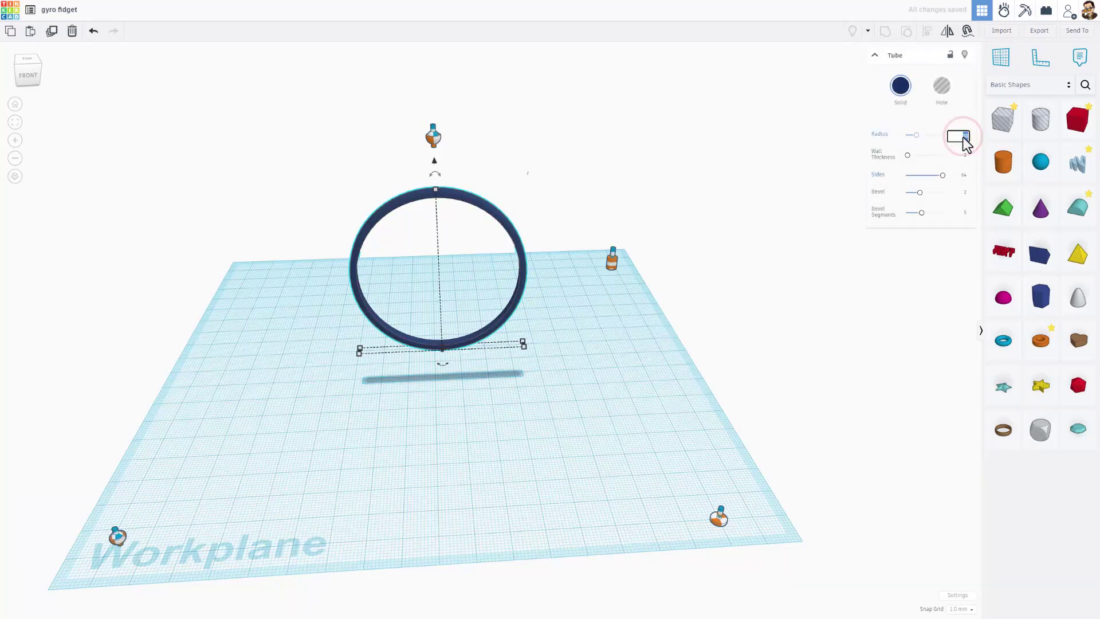
key(Return)
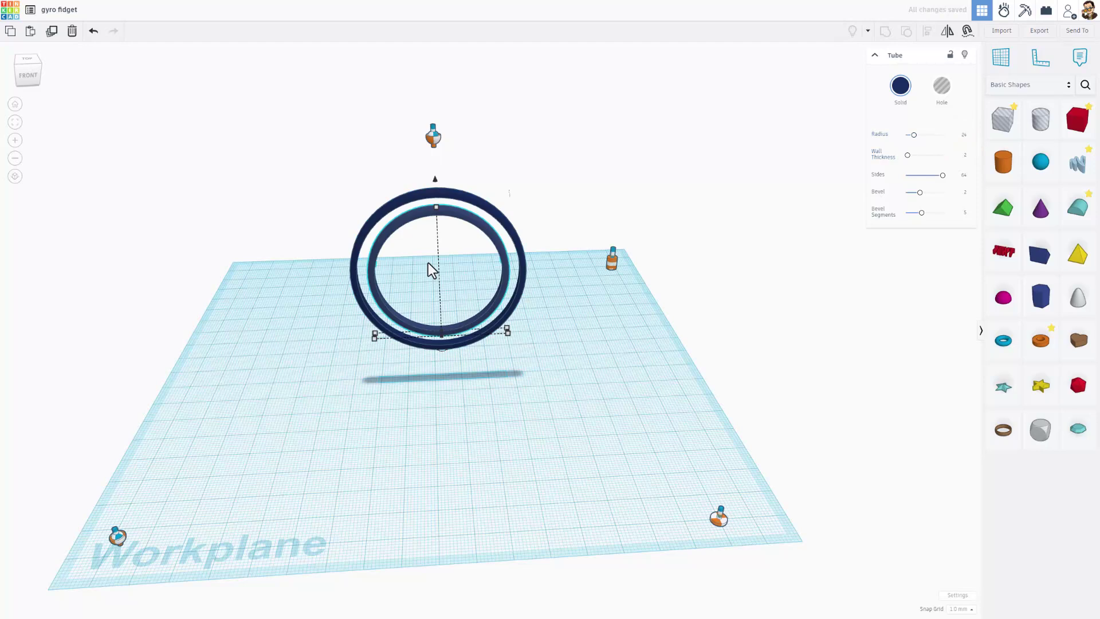
- Colour the smaller inner ring magenta and deselect it
click(900, 85)
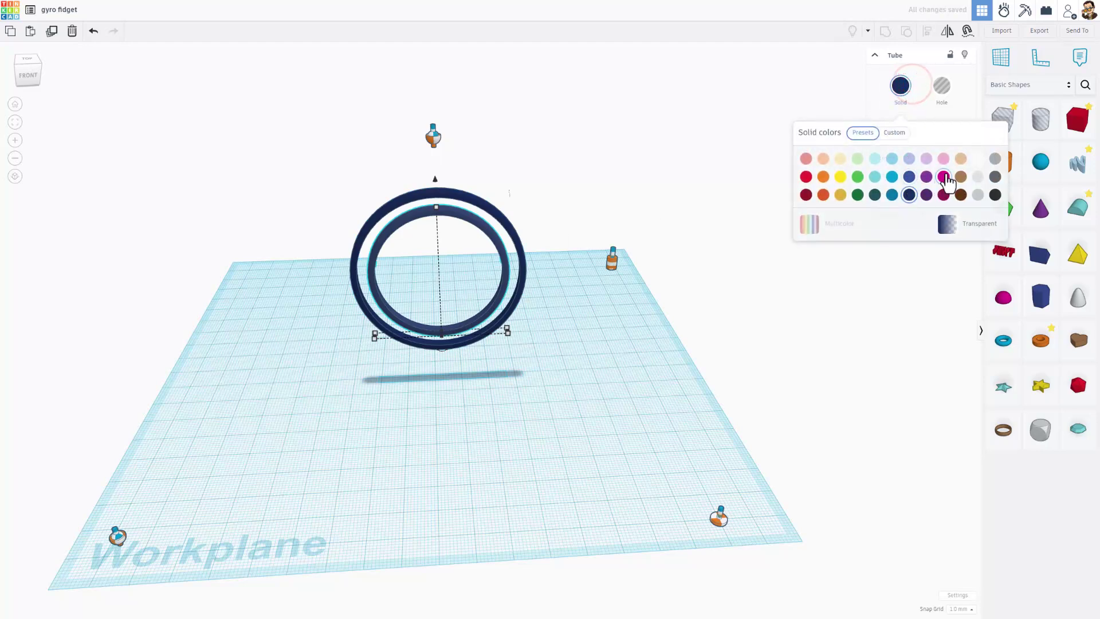
click(943, 176)
click(651, 417)
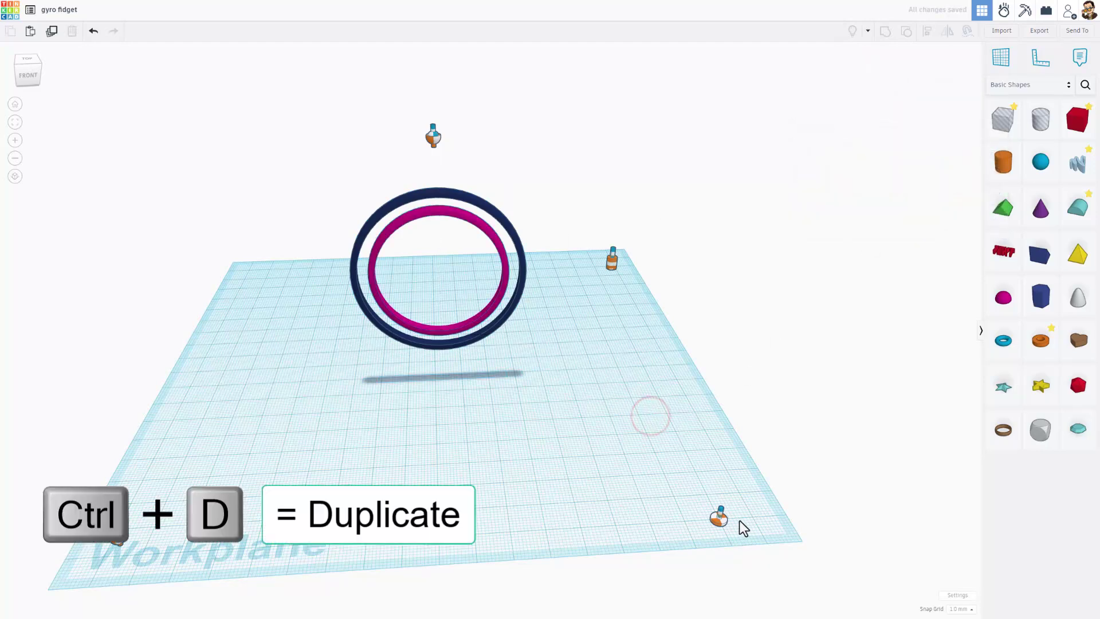
- Duplicate the axle connector at the workplane's front corner and place the copy beneath the rings, about 72 mm left and 64 mm back
click(720, 527)
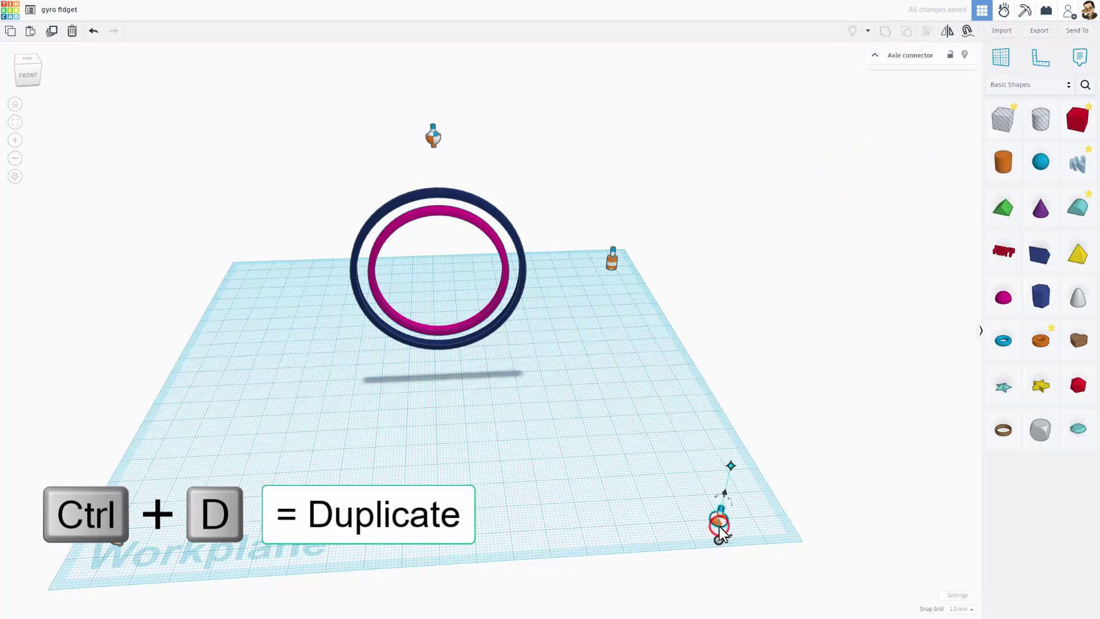
key(ctrl+d)
drag(712, 517, 451, 388)
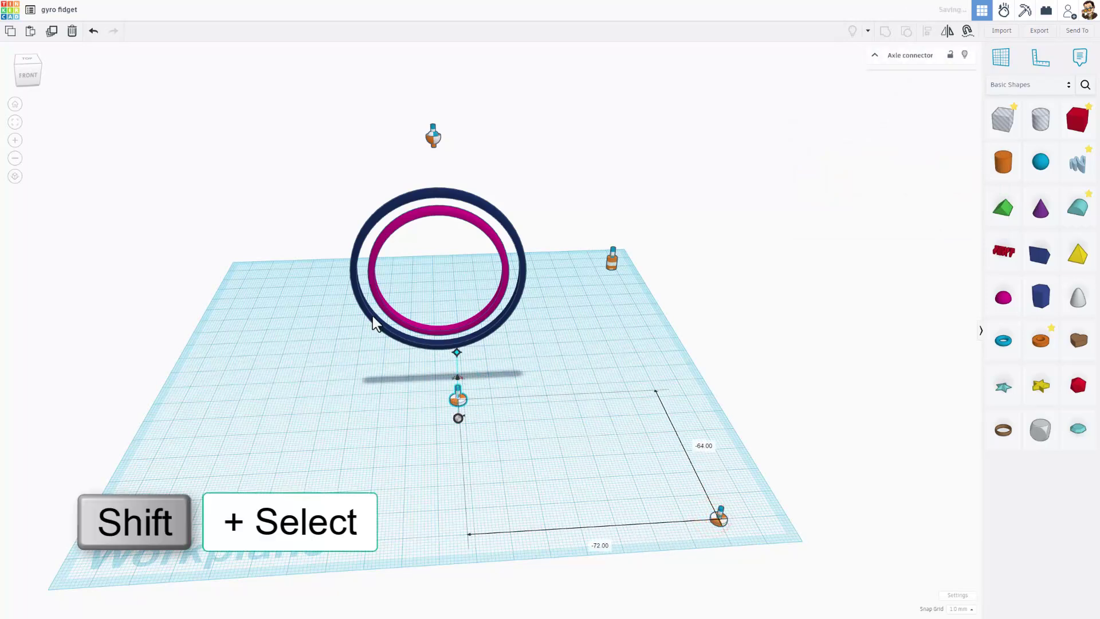
- Align the copied axle connector with the magenta ring, centred in width, depth and height, keeping the ring in place
shift+click(377, 293)
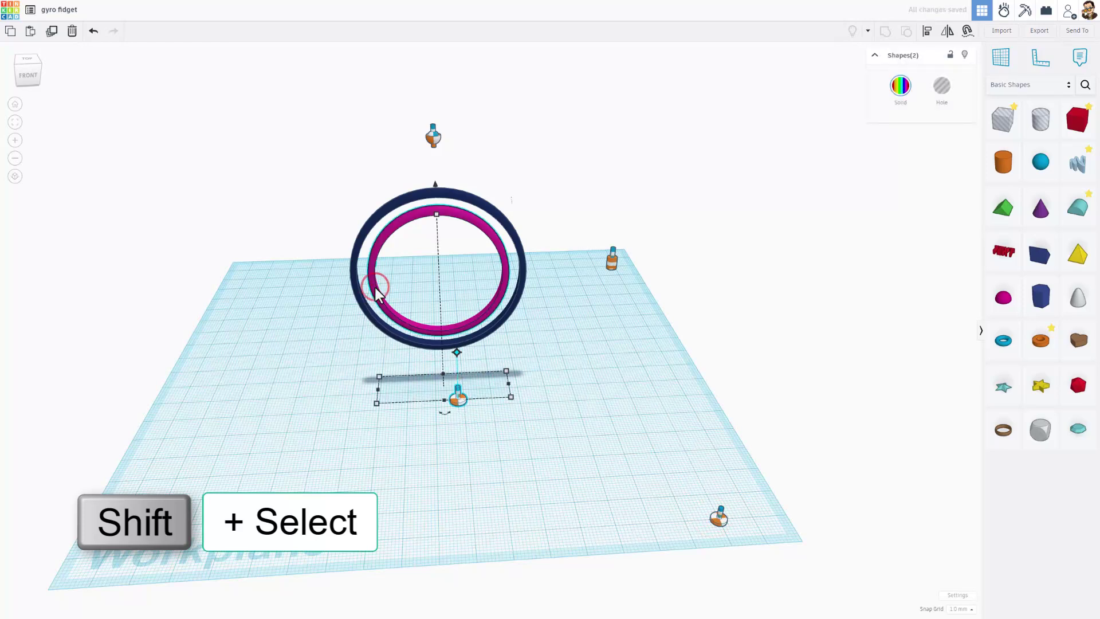
key(l)
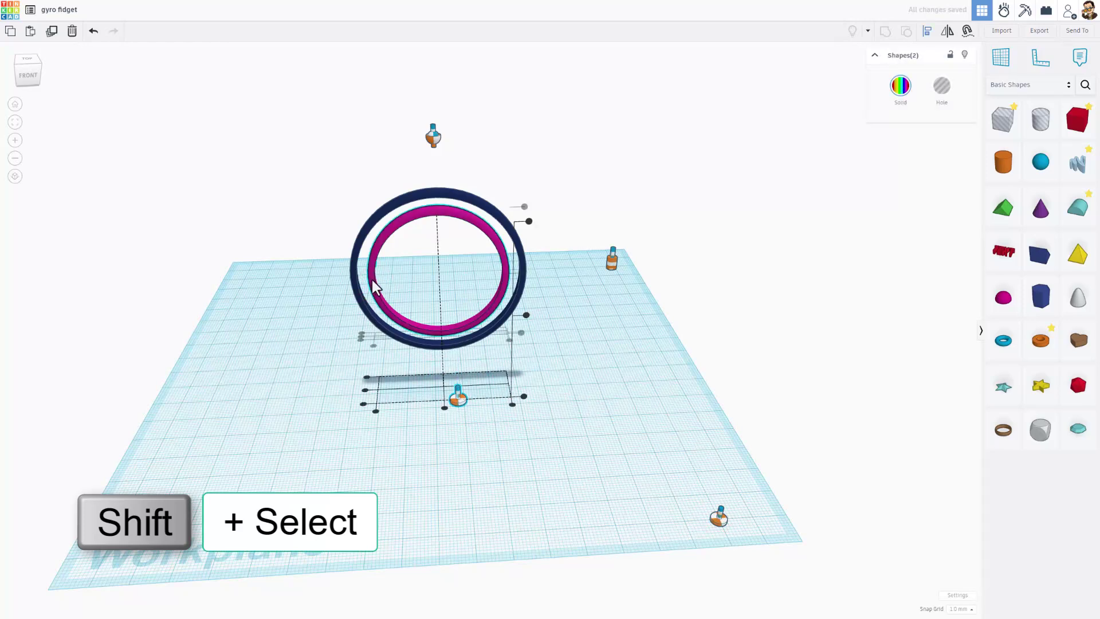
click(375, 282)
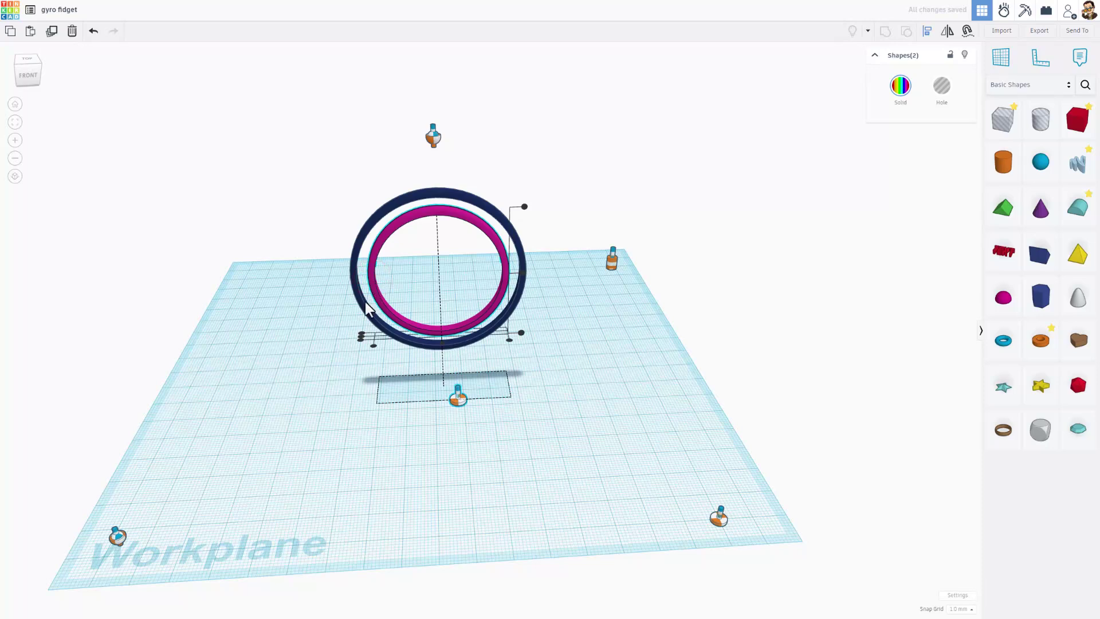
click(361, 336)
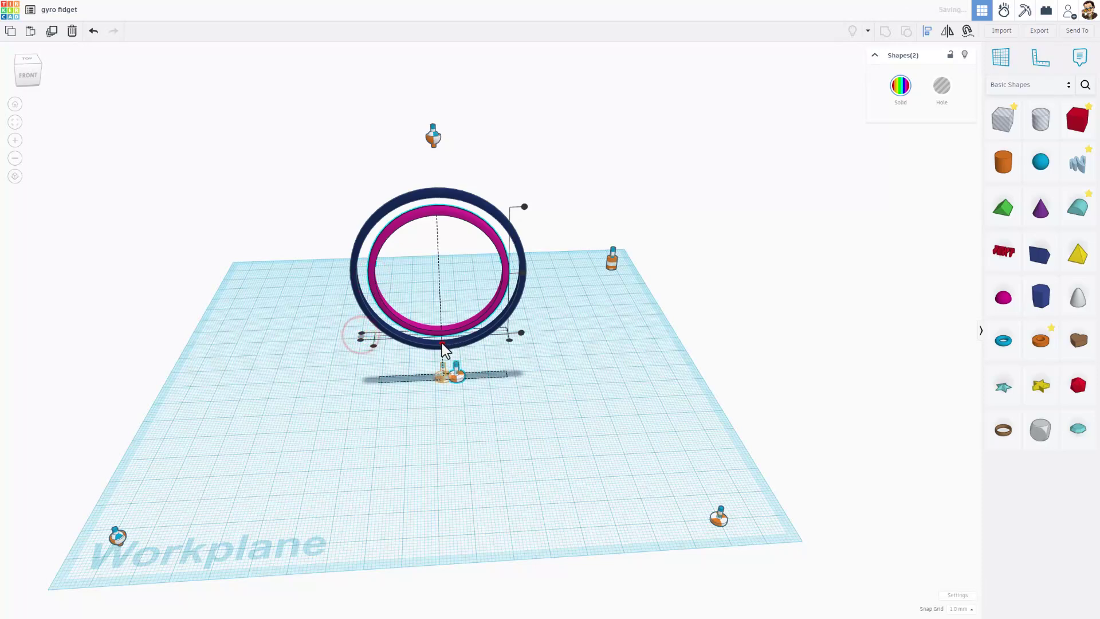
click(441, 343)
click(522, 275)
click(452, 271)
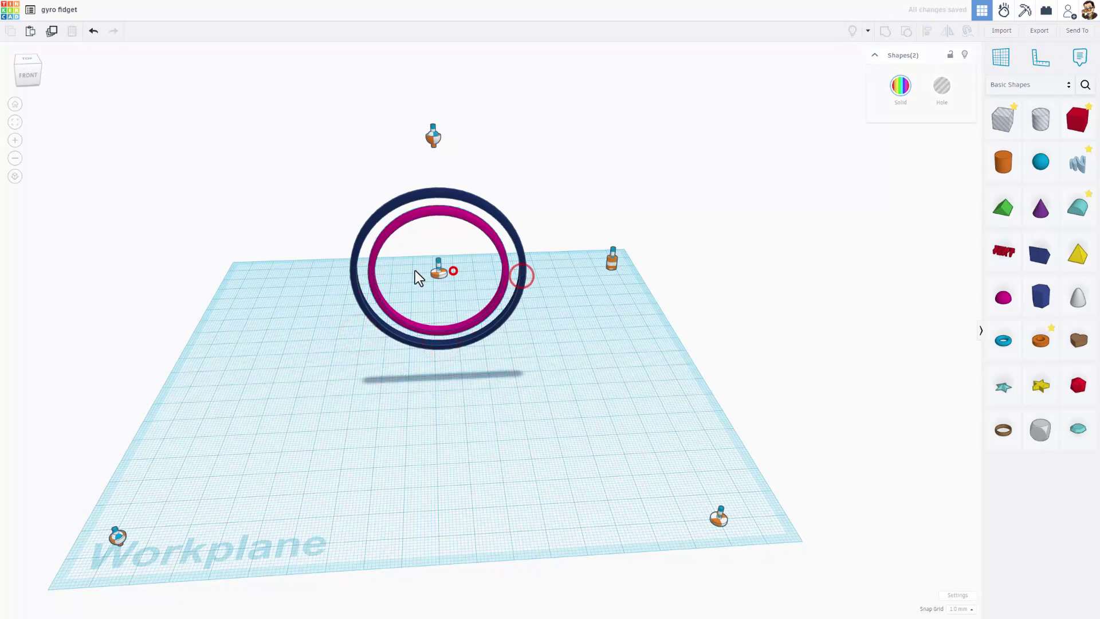
- Link one end of the centred axle connector to the navy outer ring and its other end to the magenta inner ring
click(439, 271)
drag(514, 273, 523, 271)
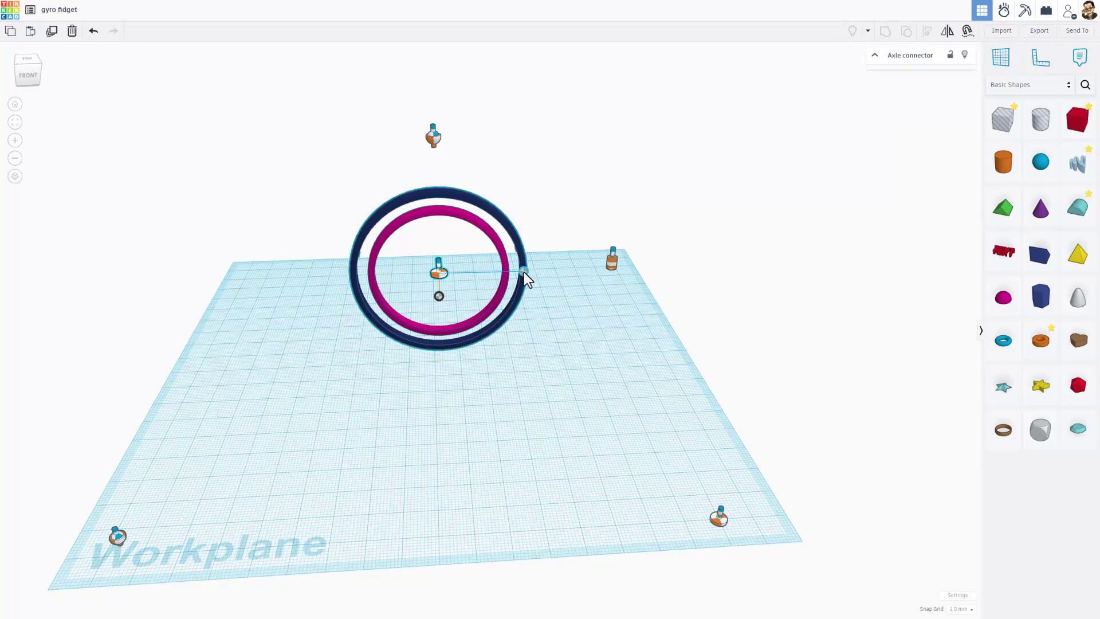
click(524, 273)
drag(440, 298, 382, 300)
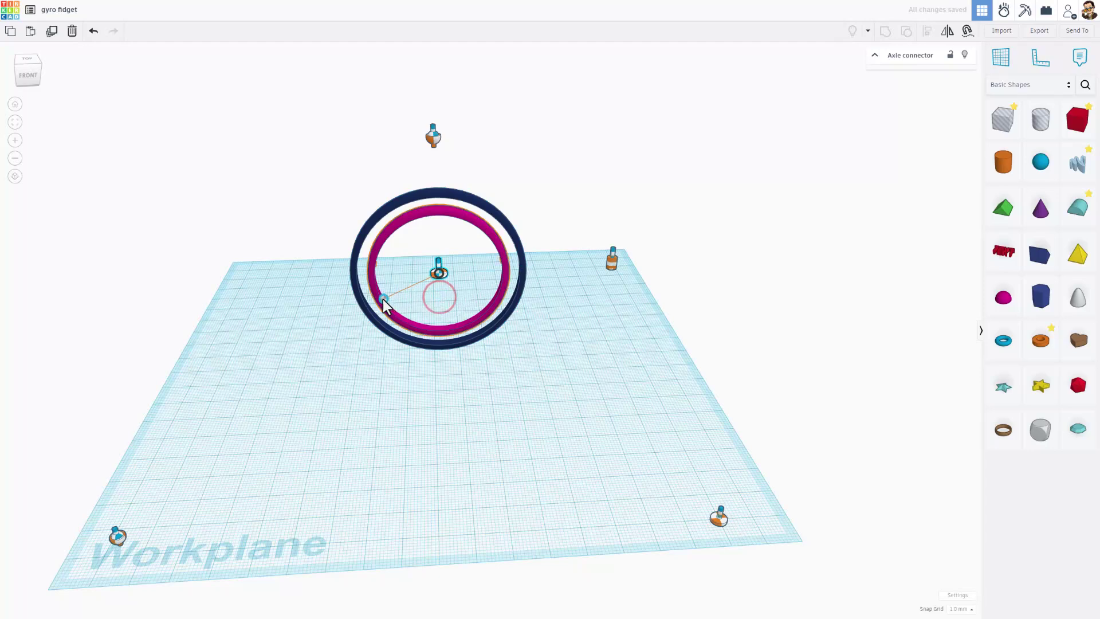
click(379, 297)
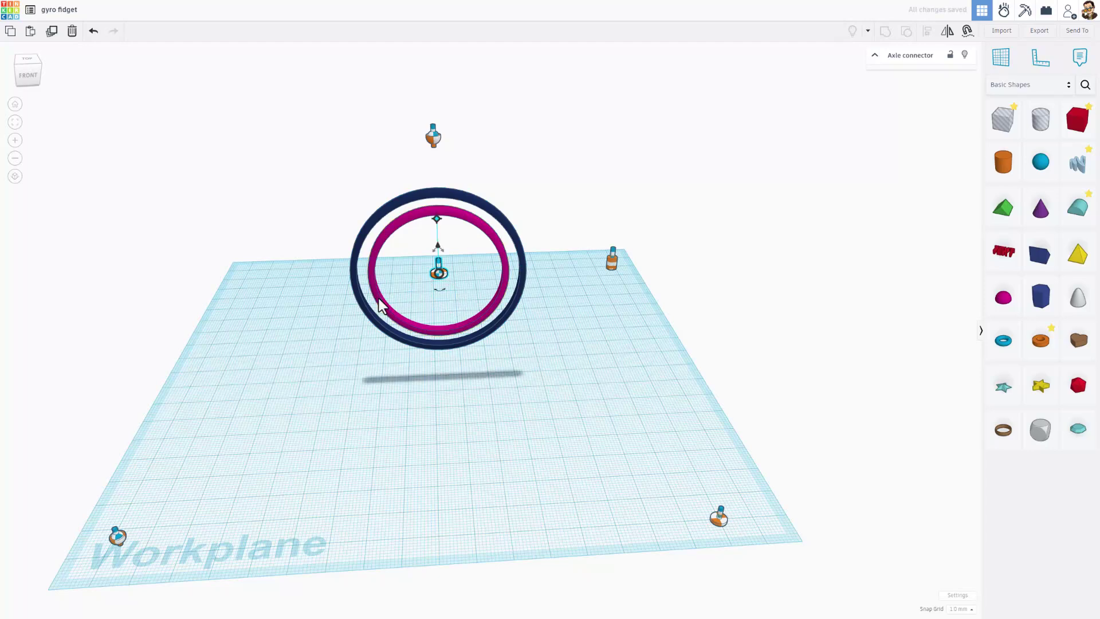
- Simulate the two linked rings in Sim Lab, throwing objects to spin the inner ring, and return to the 3D design
click(1002, 13)
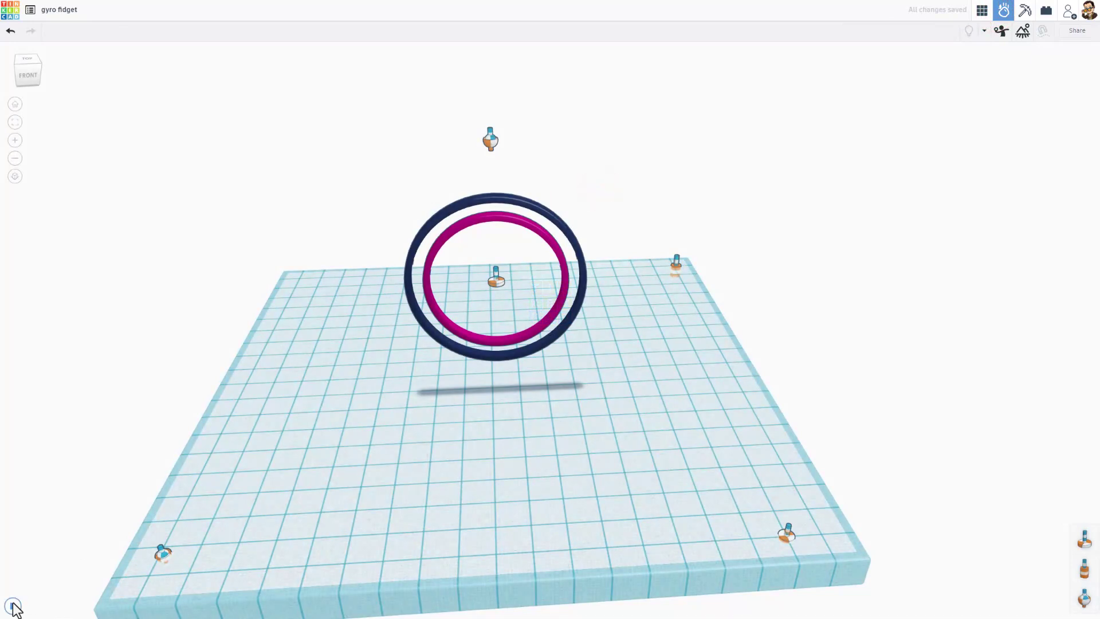
click(13, 604)
click(496, 338)
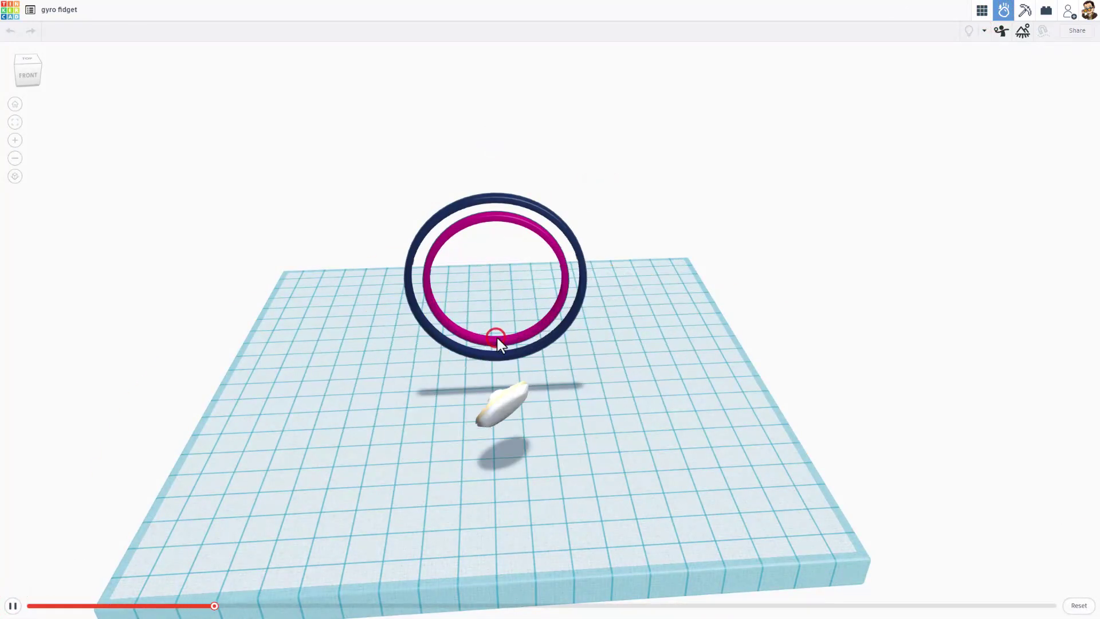
click(503, 321)
scroll(503, 321, up, 2)
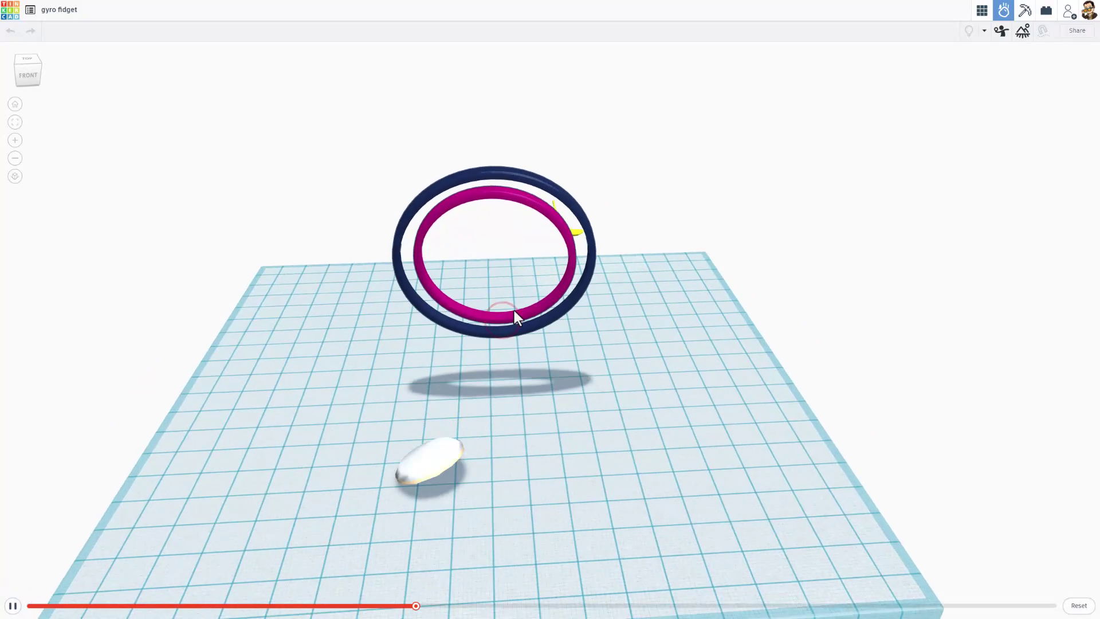
click(596, 249)
click(564, 247)
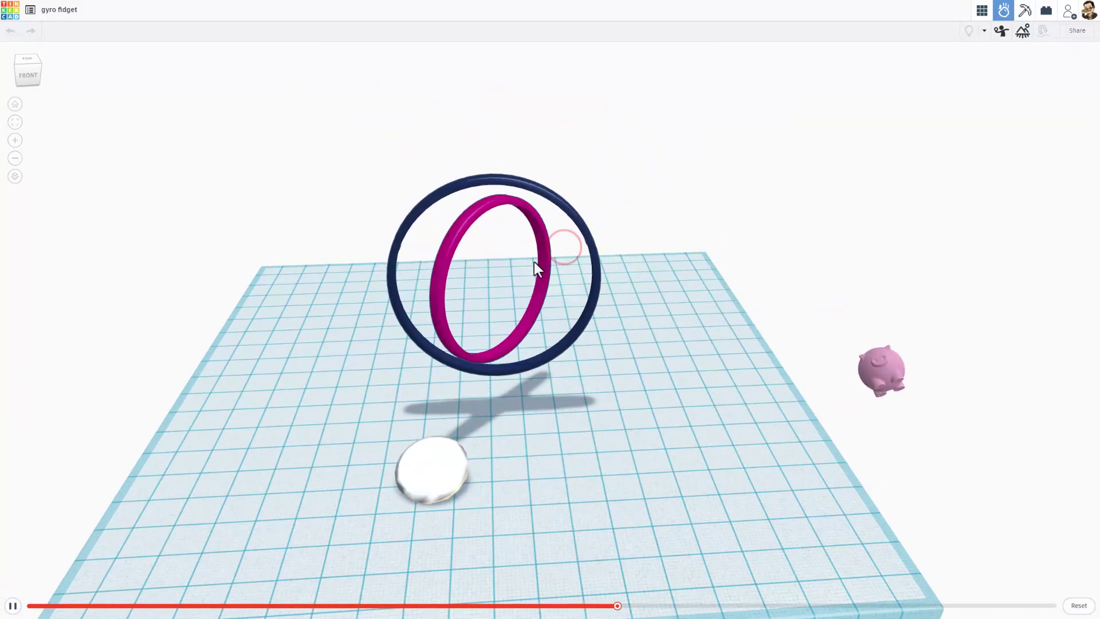
mouse_move(423, 296)
right_down()
mouse_move(511, 260)
mouse_move(432, 260)
right_up()
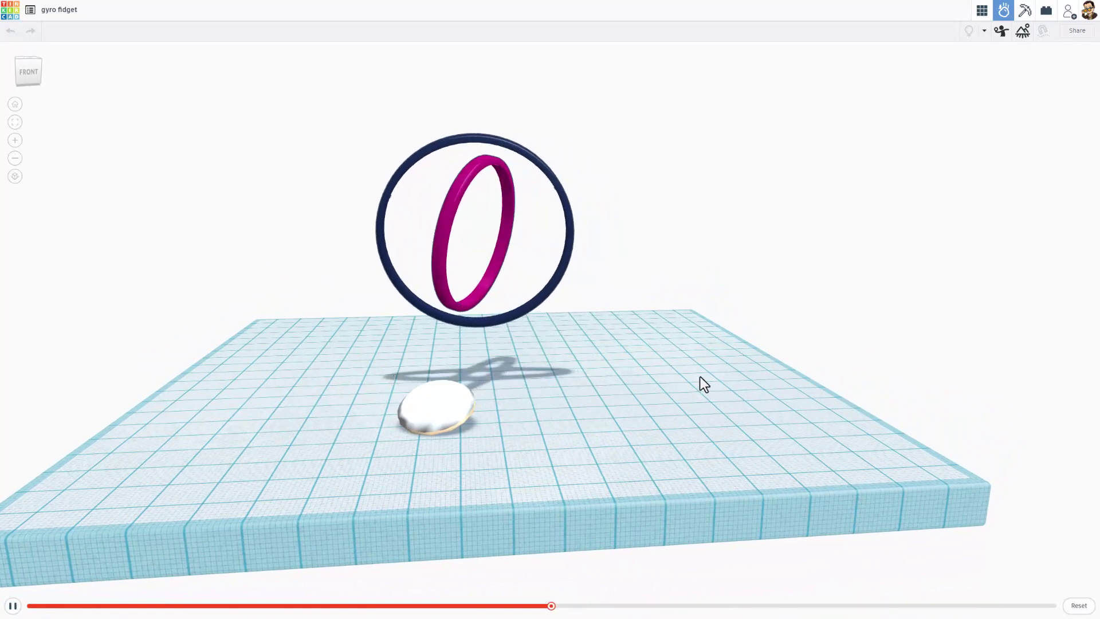
click(1071, 602)
click(982, 11)
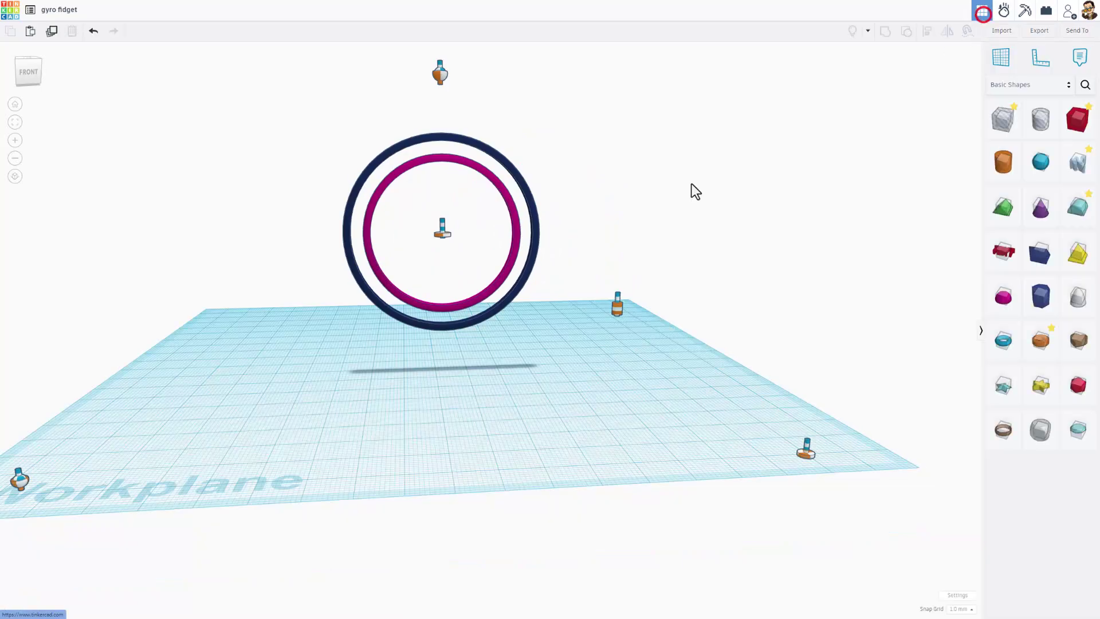
- Duplicate the magenta ring together with its axle connector in place and rotate the copies 90° clockwise in the ring's plane
click(414, 217)
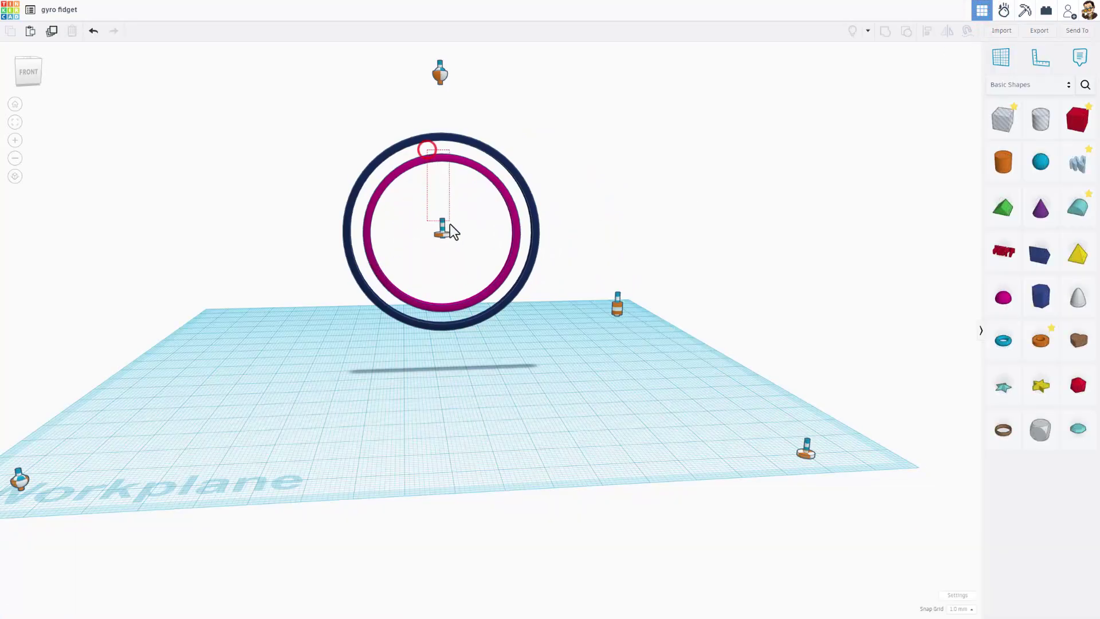
drag(449, 225, 455, 246)
key(ctrl+d)
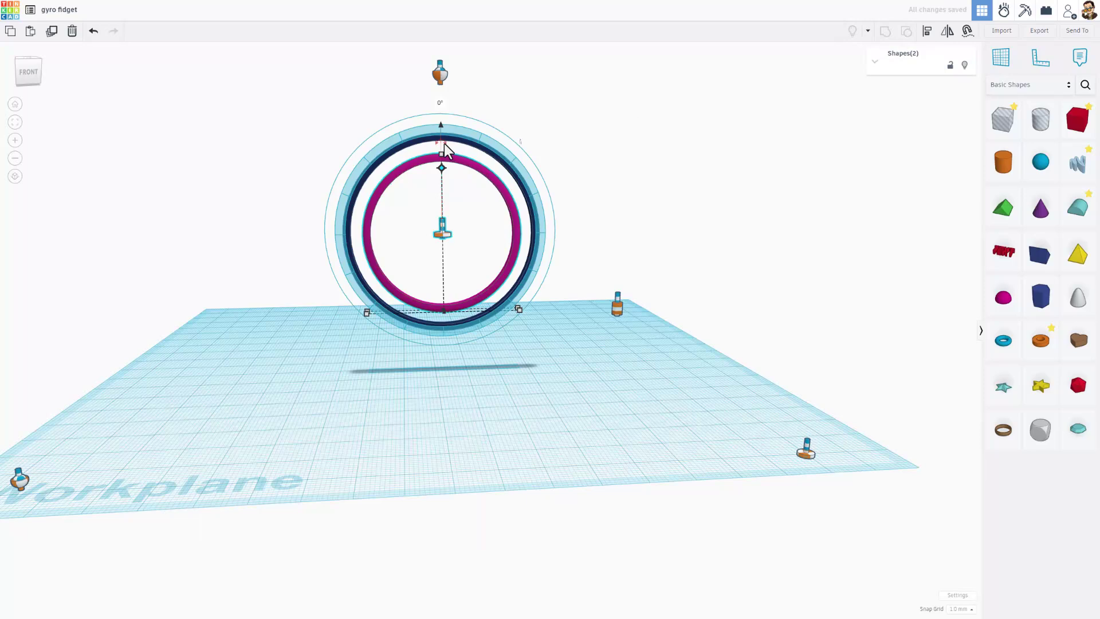
drag(445, 143, 479, 183)
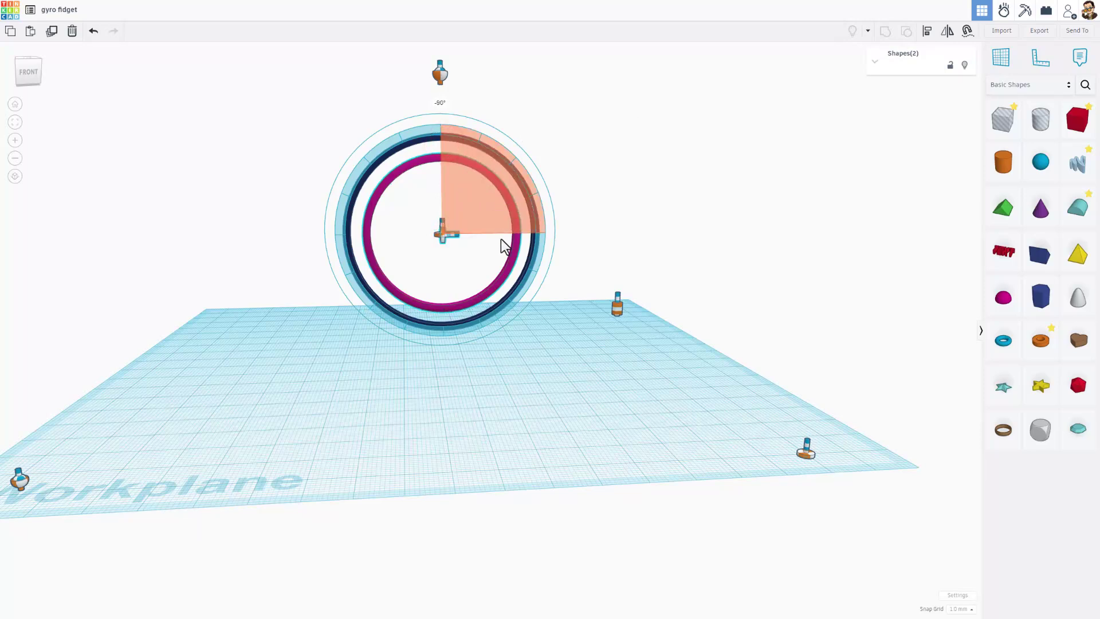
drag(501, 239, 500, 239)
- Reduce the radius of the duplicated magenta ring so it nests inside the original, and recolour it yellow
click(475, 253)
click(457, 234)
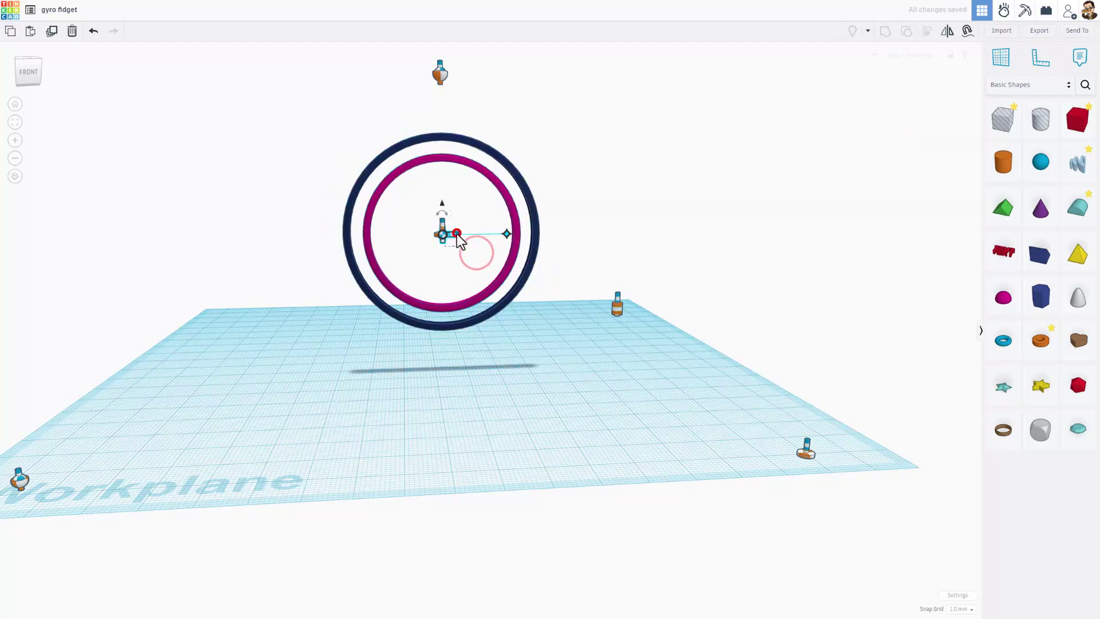
right_drag(473, 248, 473, 292)
click(473, 290)
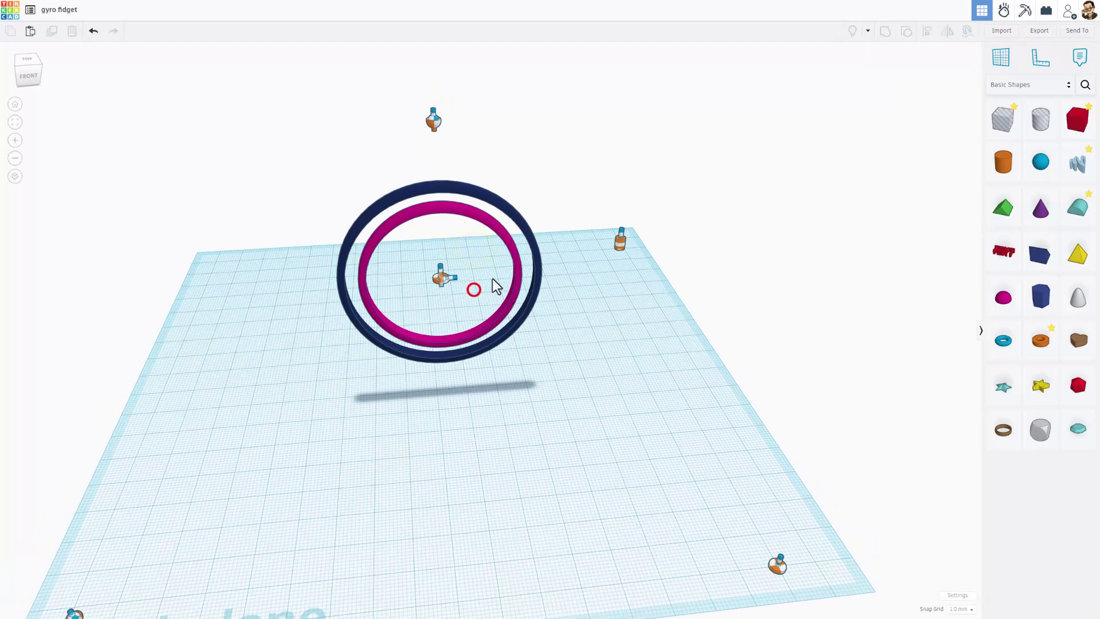
click(511, 251)
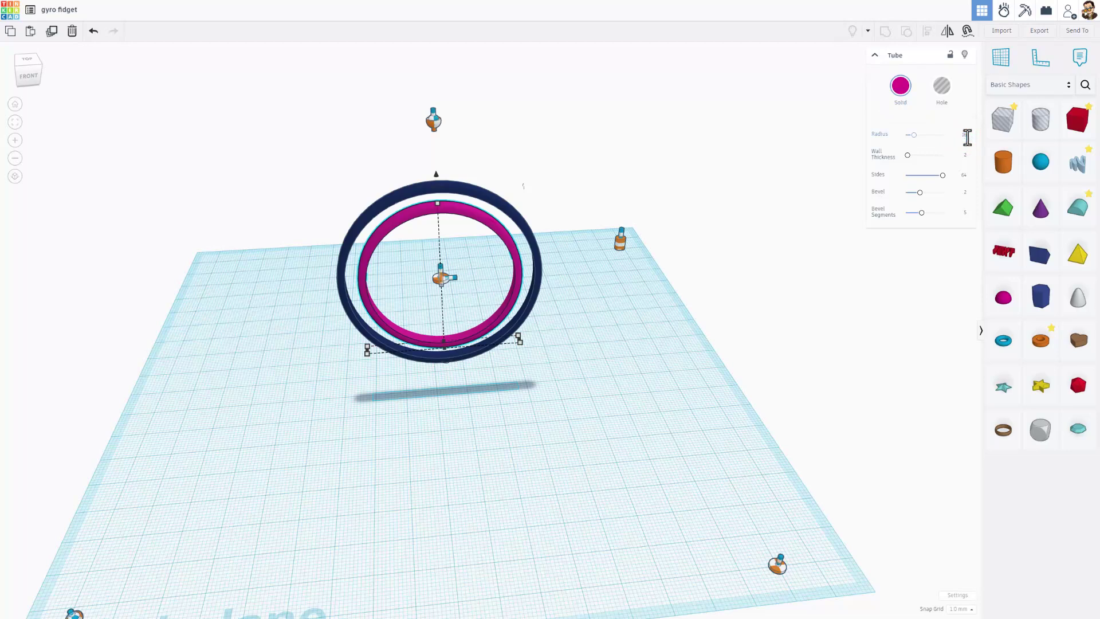
key(Return)
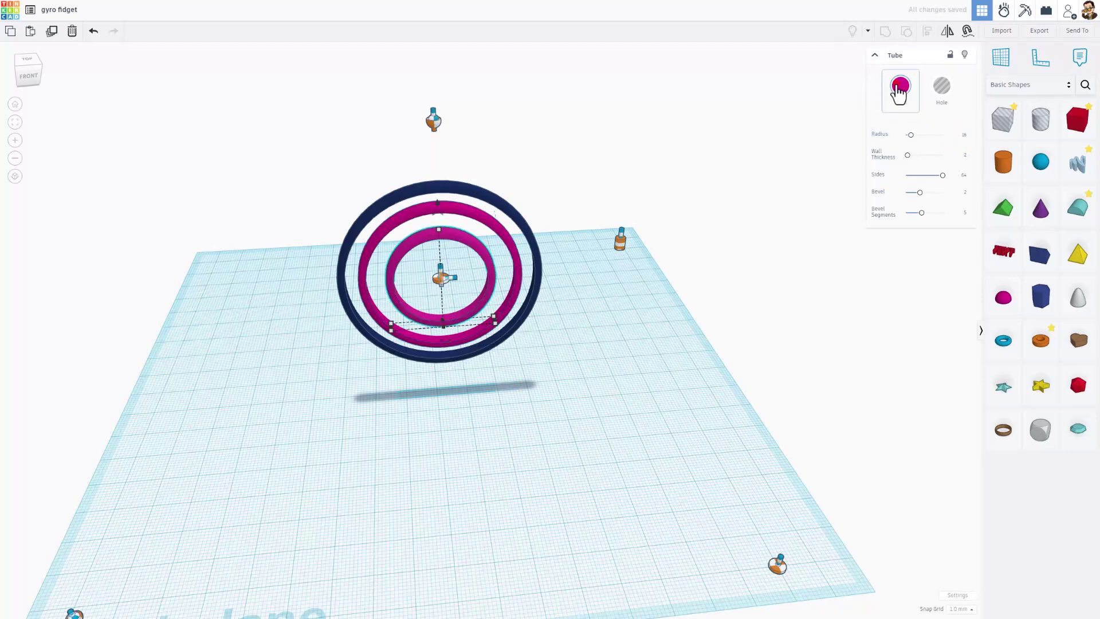
click(898, 87)
click(845, 173)
click(550, 423)
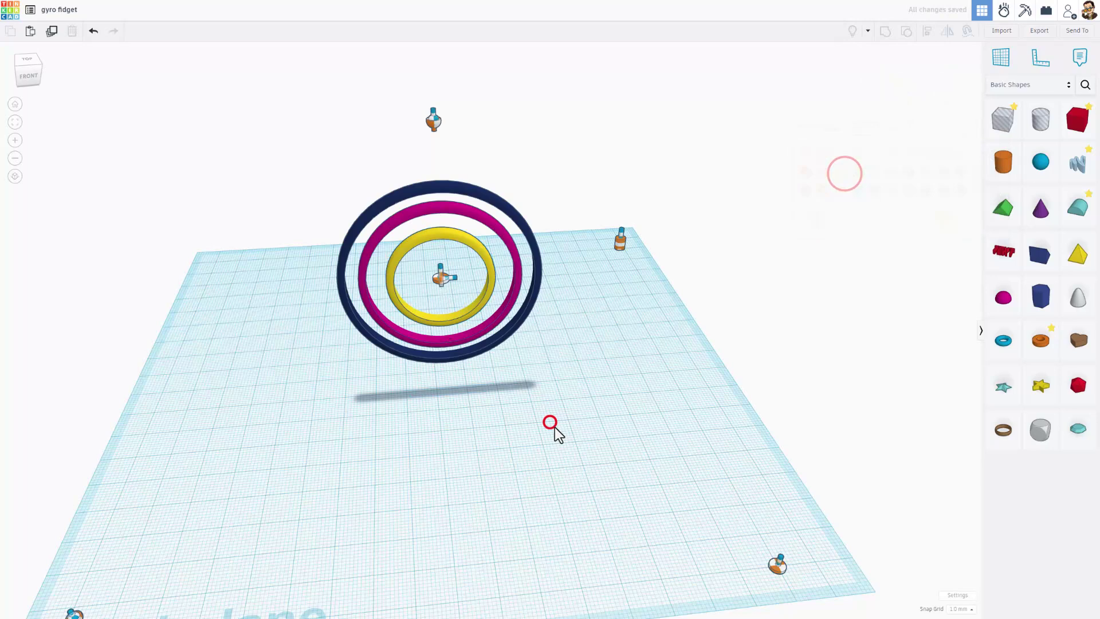
- Simulate the three nested rings in Sim Lab and throw objects at them to set them spinning
right_drag(581, 442, 606, 413)
mouse_move(602, 302)
right_down()
mouse_move(507, 301)
mouse_move(558, 300)
mouse_move(469, 261)
right_up()
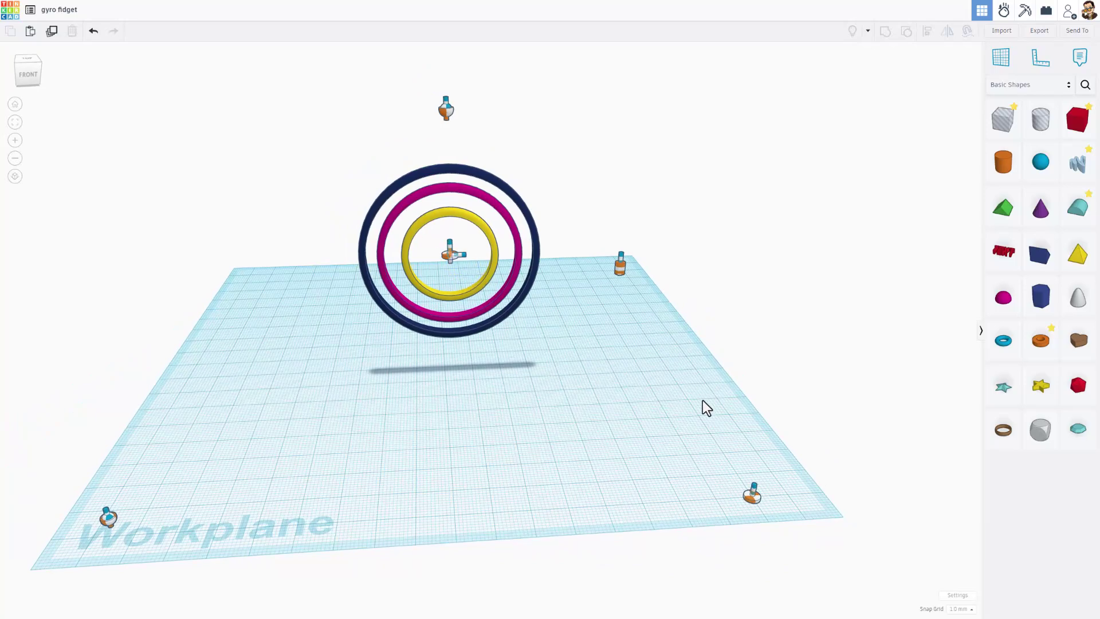
click(1003, 10)
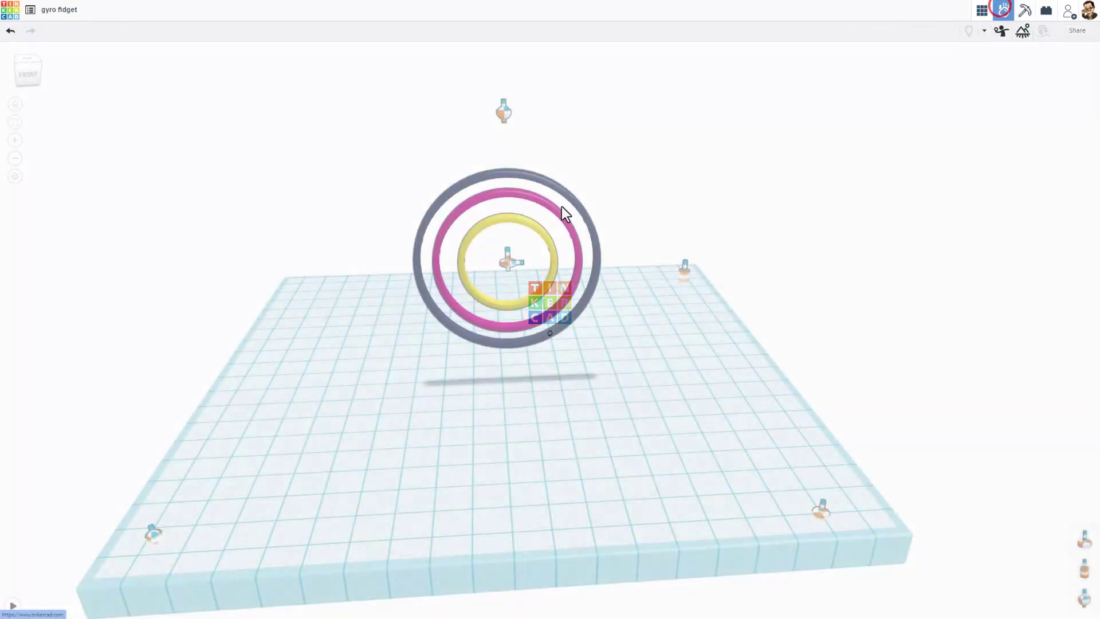
click(497, 222)
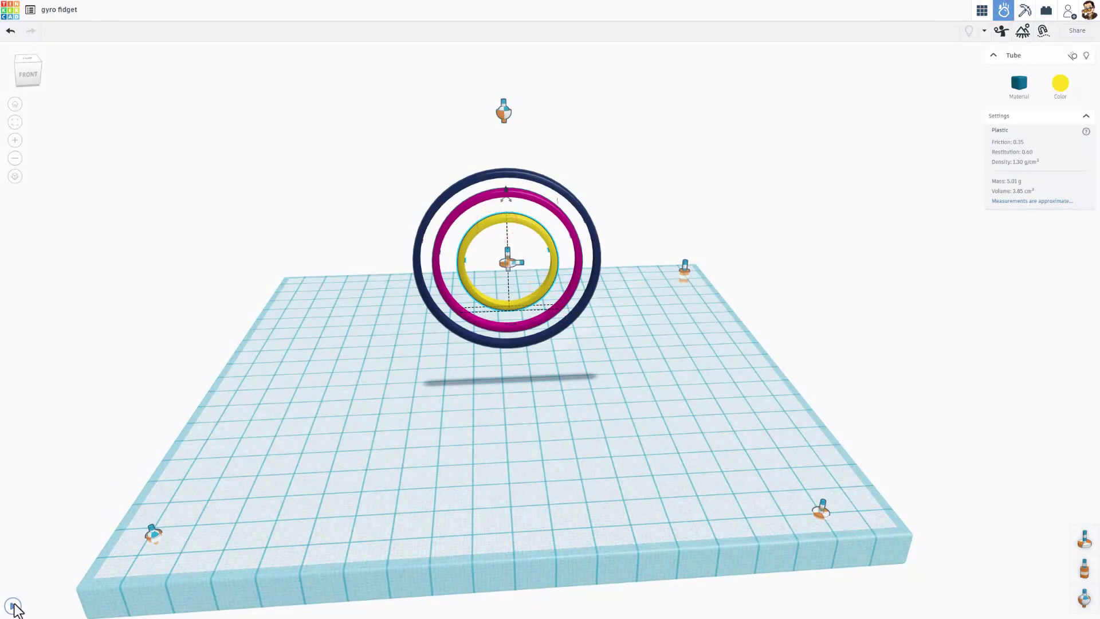
click(13, 606)
click(508, 198)
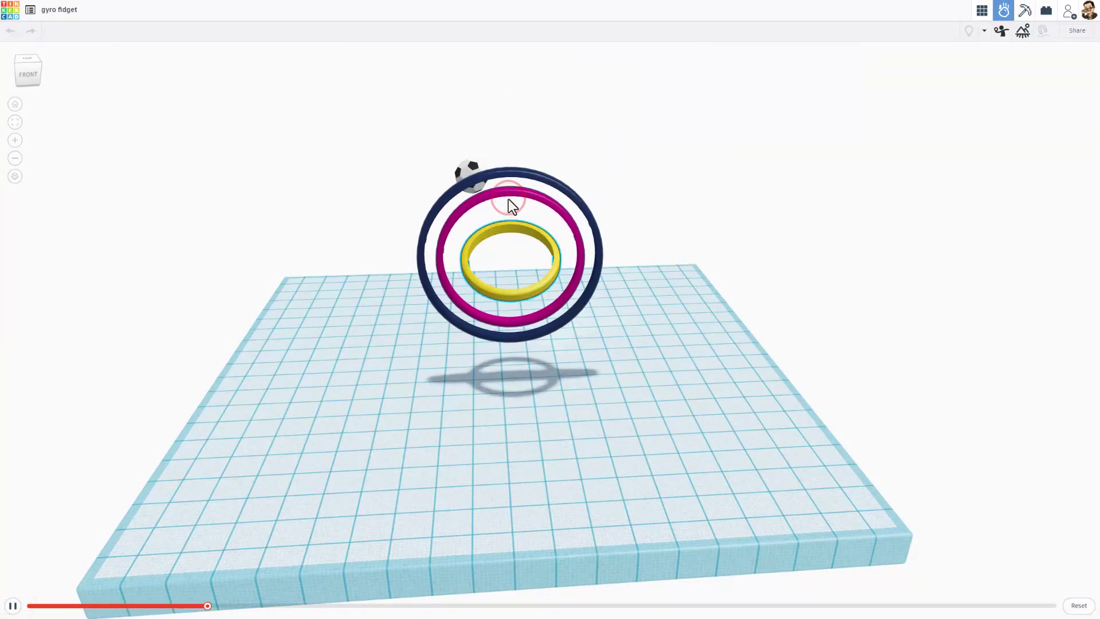
click(499, 190)
click(458, 181)
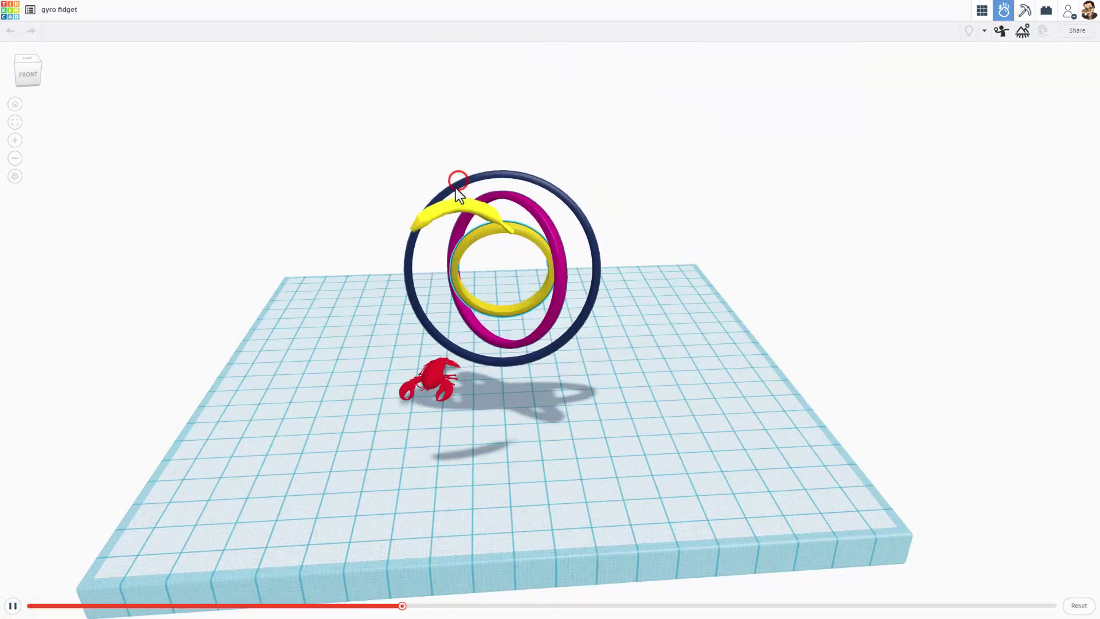
click(522, 220)
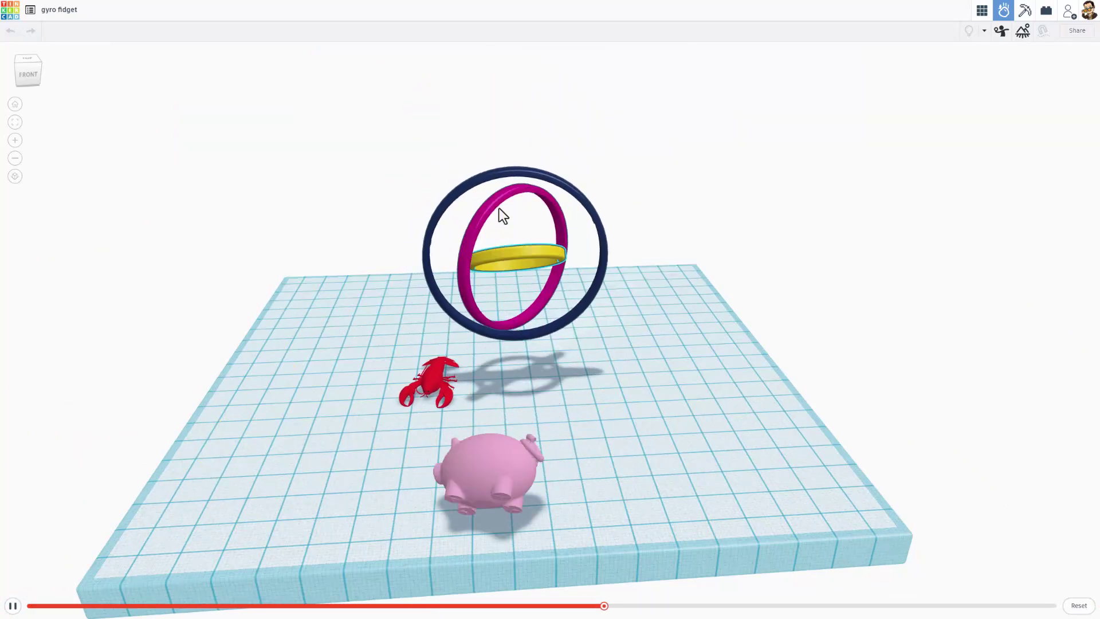
click(534, 159)
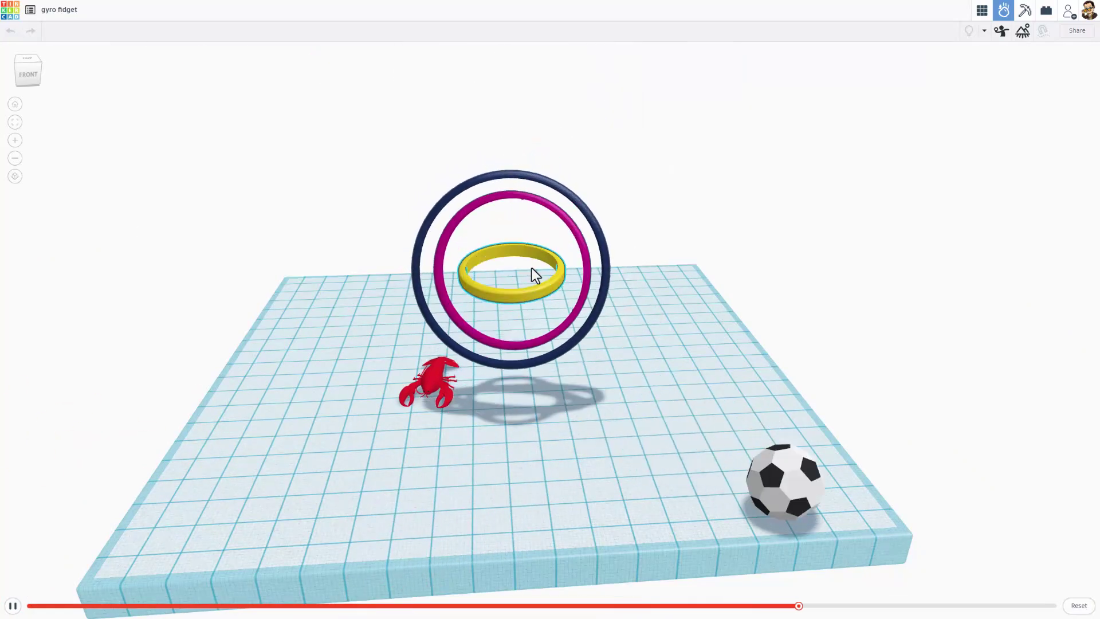
click(452, 263)
- Watch the spinning rings from other angles, reset the simulation and return to the 3D design
mouse_move(649, 268)
right_down()
mouse_move(568, 246)
mouse_move(556, 281)
mouse_move(663, 284)
mouse_move(731, 273)
mouse_move(742, 254)
mouse_move(730, 241)
mouse_move(661, 250)
mouse_move(643, 258)
mouse_move(659, 288)
right_up()
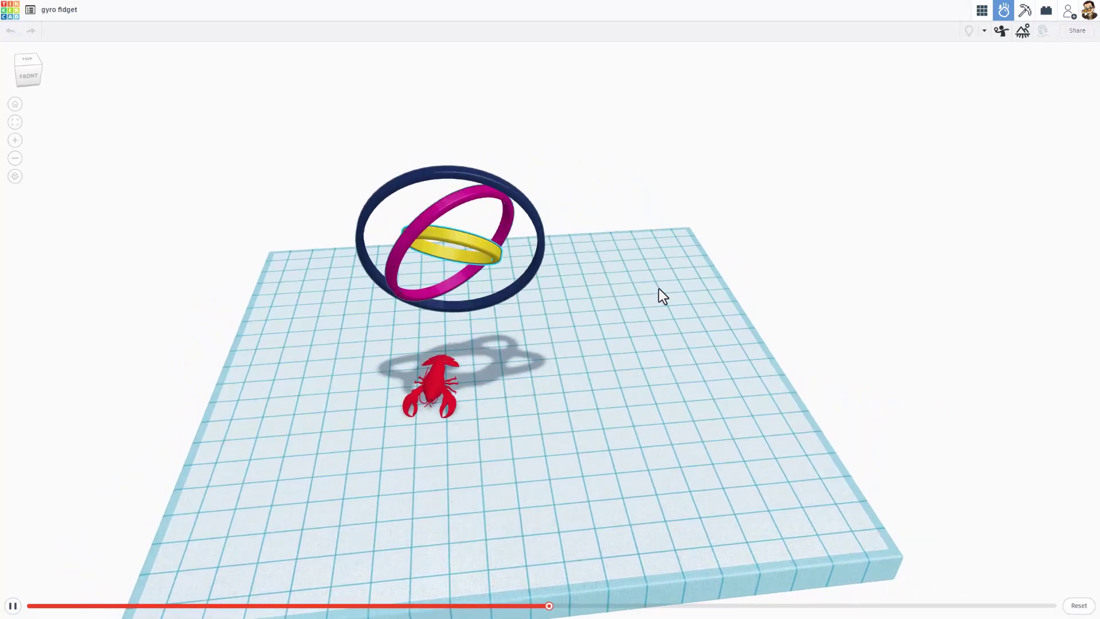
right_drag(487, 344, 657, 417)
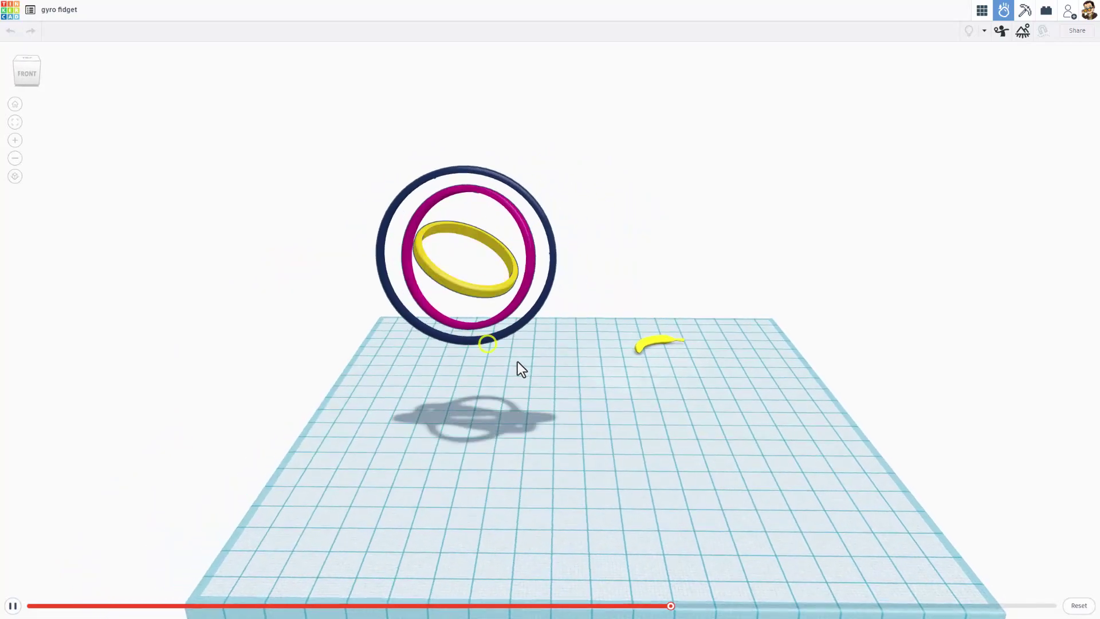
click(1083, 604)
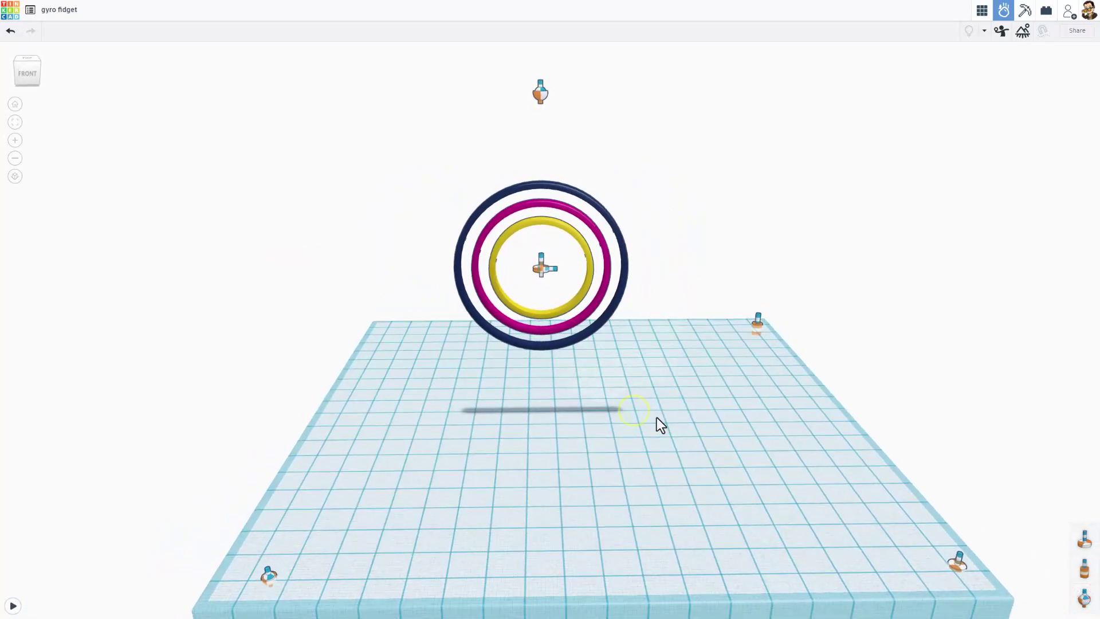
click(980, 14)
- Set the workspace background to a custom light blue (#96b1ff) and hide the workplane grid
mouse_move(598, 322)
right_down()
mouse_move(611, 340)
mouse_move(603, 349)
mouse_move(585, 308)
right_up()
click(953, 596)
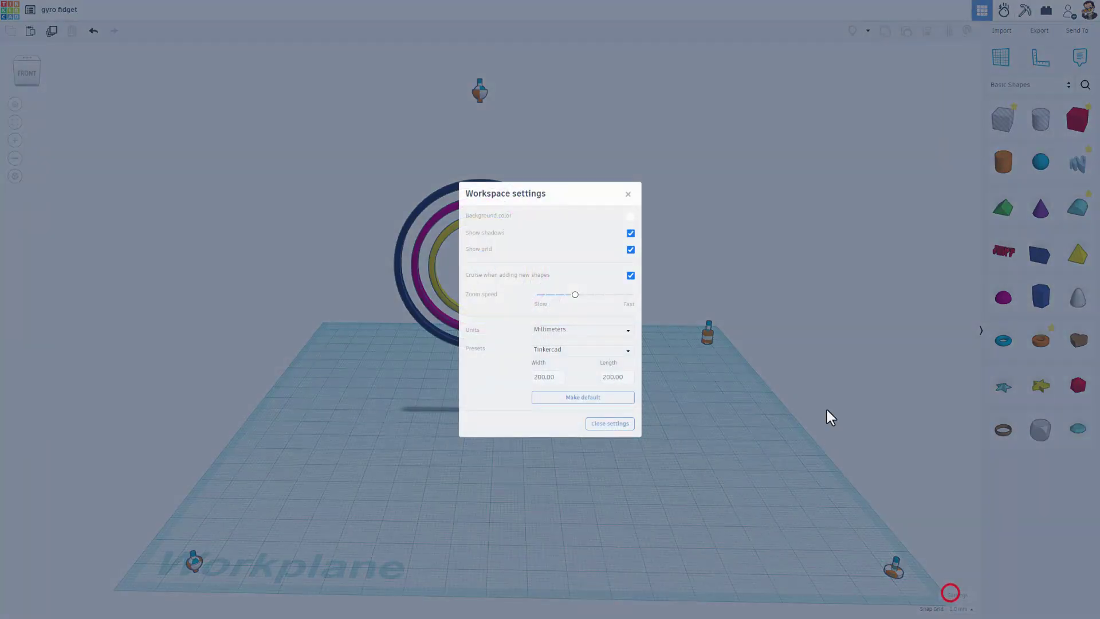
click(627, 218)
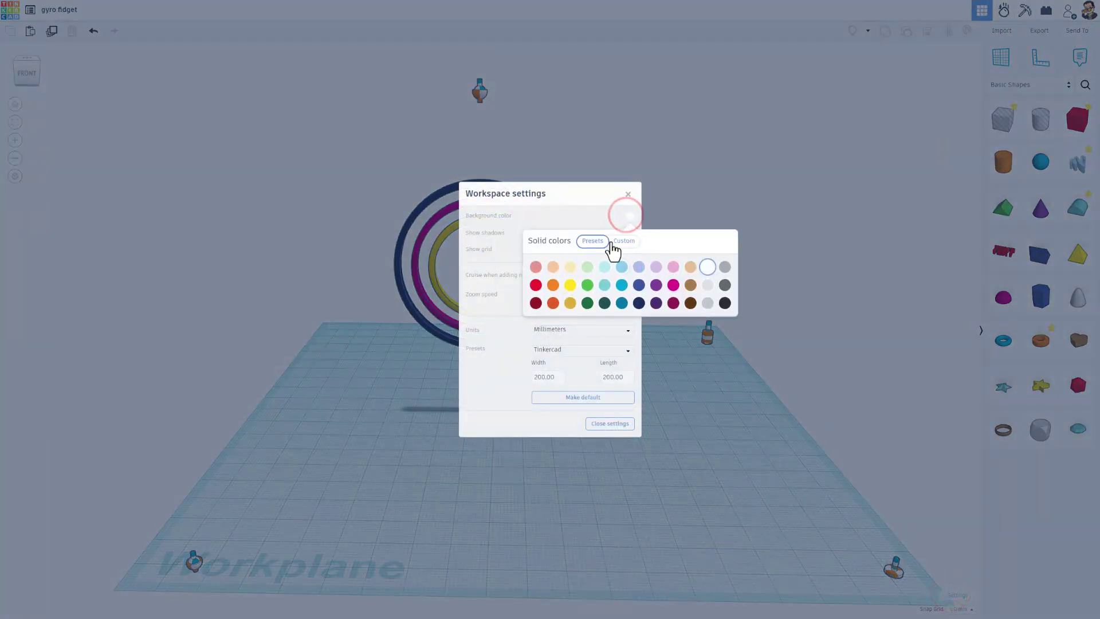
click(621, 240)
click(543, 339)
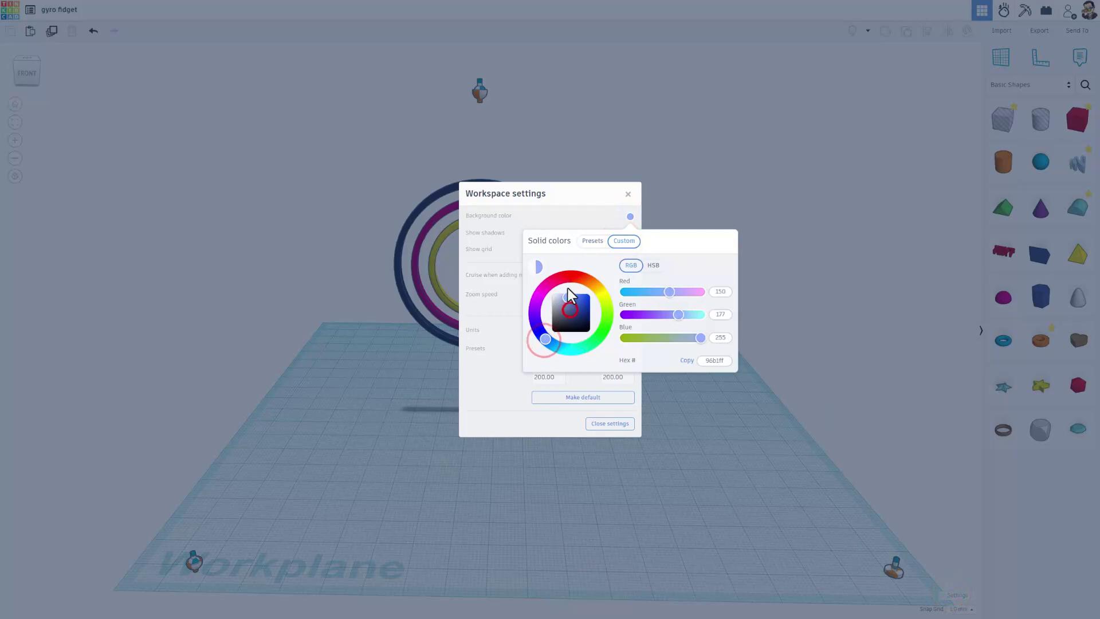
click(569, 212)
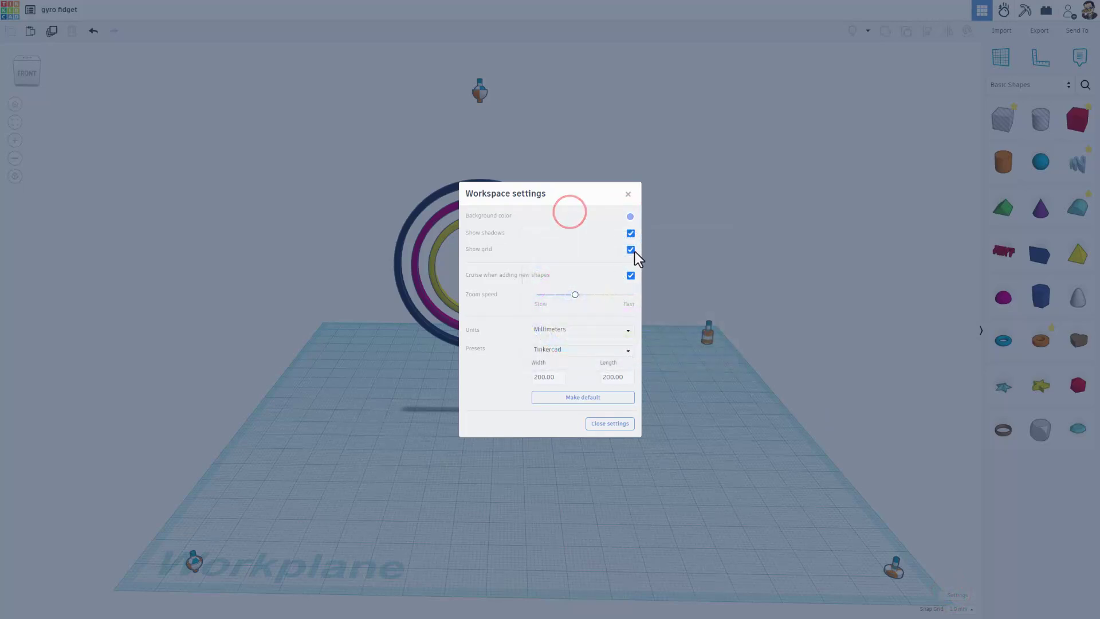
click(634, 248)
click(629, 251)
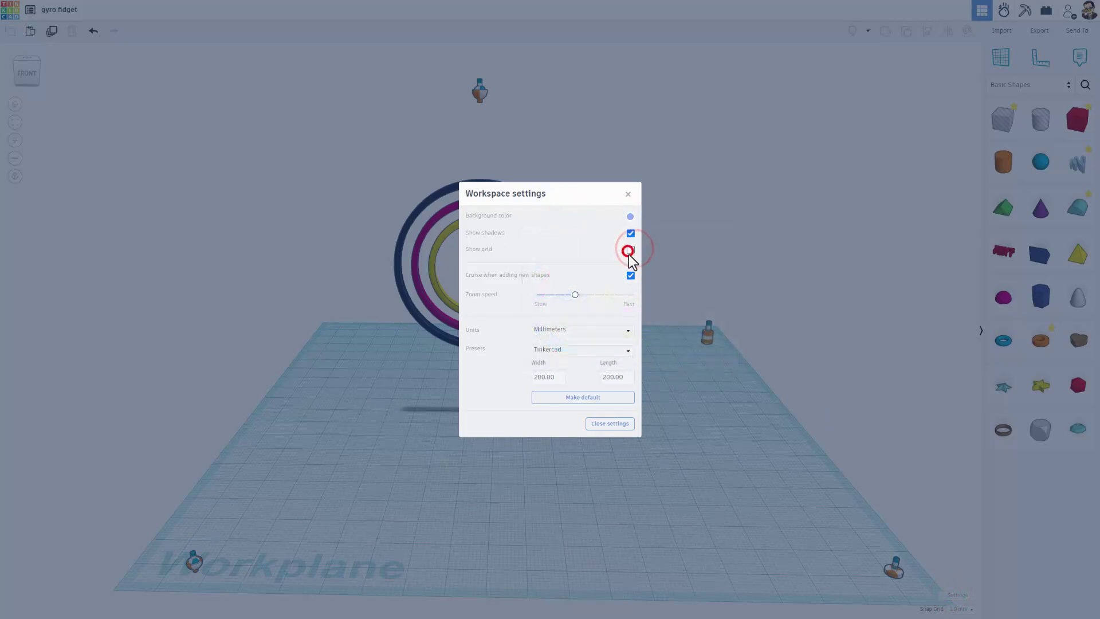
click(676, 390)
right_drag(675, 363, 670, 377)
middle_drag(670, 377, 673, 423)
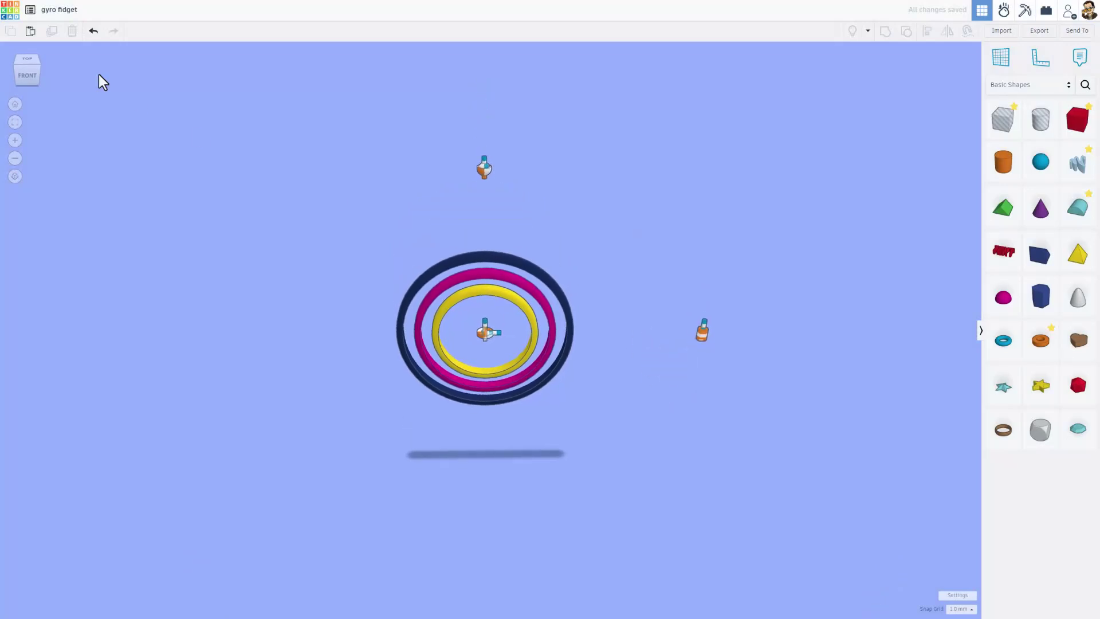
- Open the gyro fidget's design properties, name it "gyro fidget tutorial" and add tags including gyro spinner, fidget, virtual fidget and sim lab
click(10, 11)
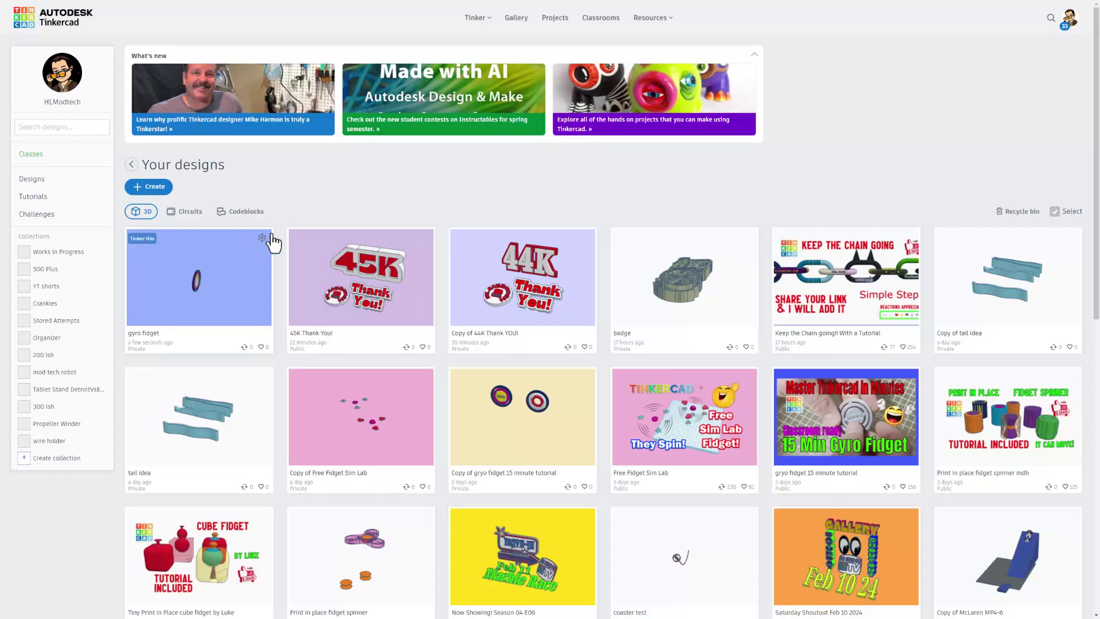
click(262, 238)
click(246, 243)
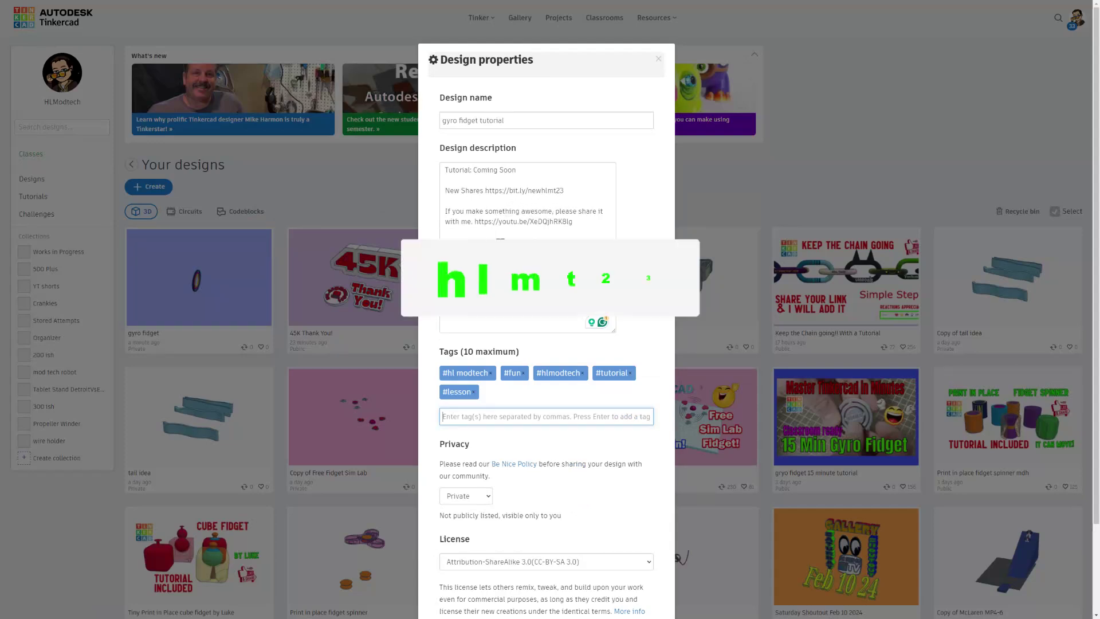
scroll(510, 327, down, 1)
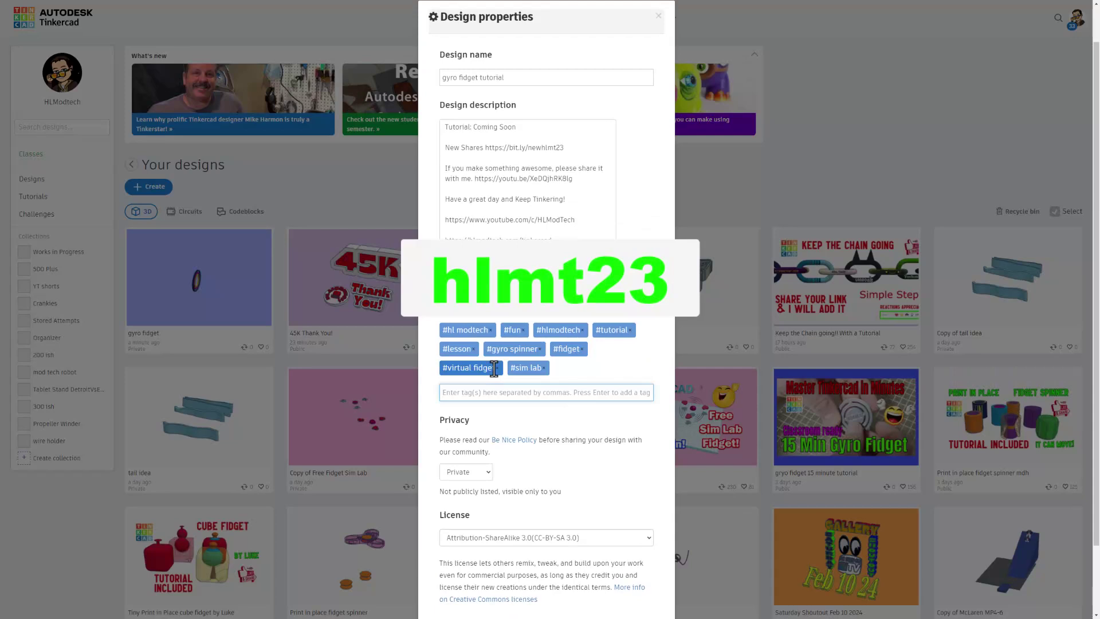
- Add the tag hlmt23 to the design and remove it again
text(hlm)
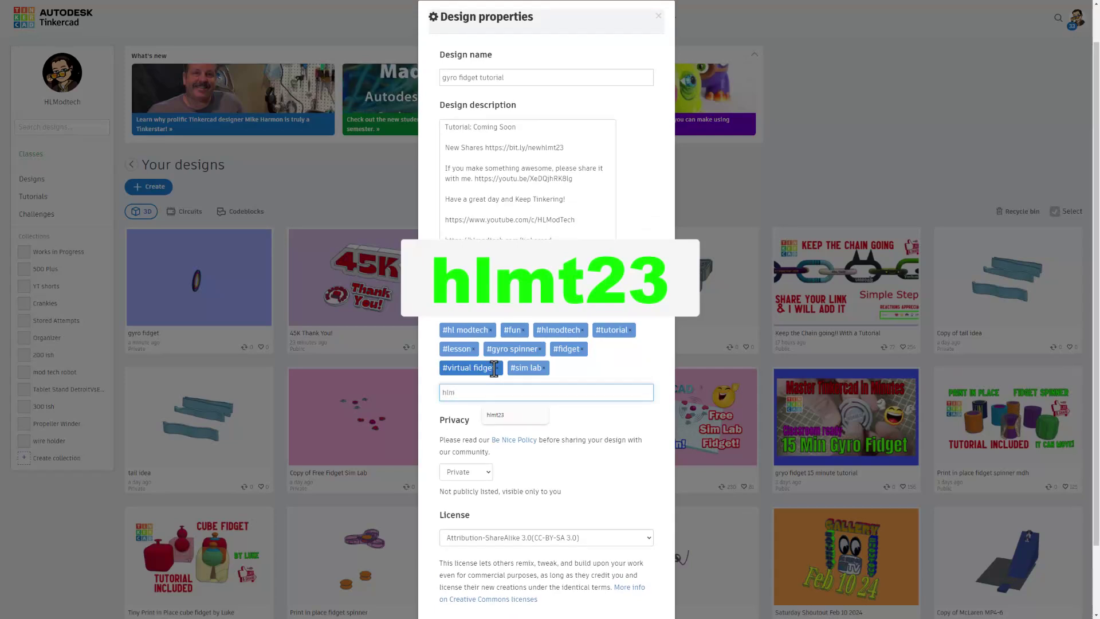
text(t23)
key(Return)
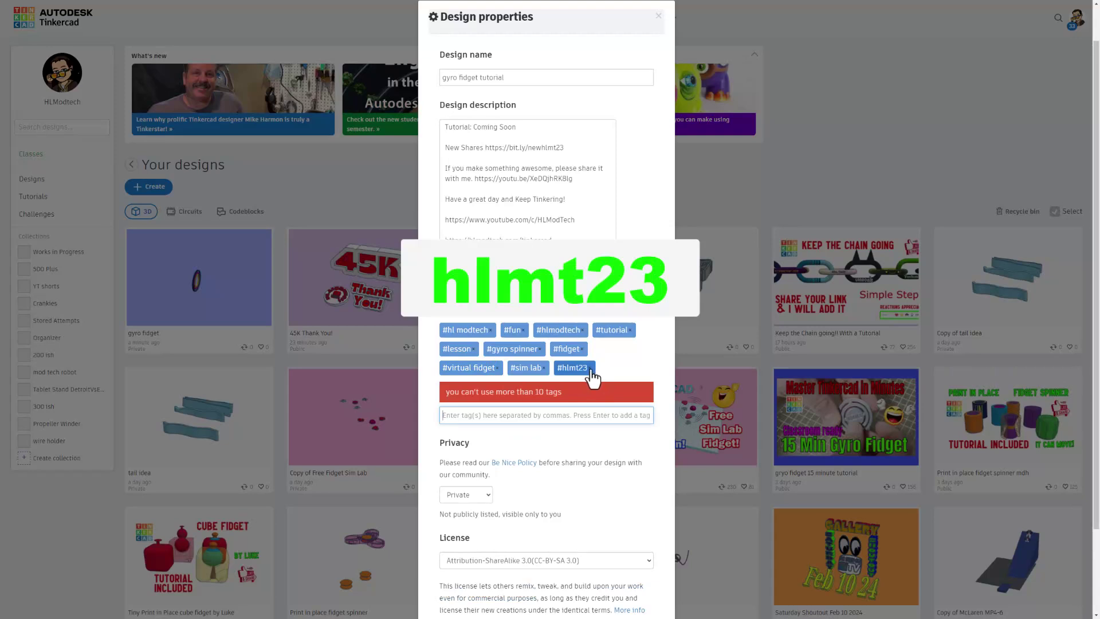
click(590, 367)
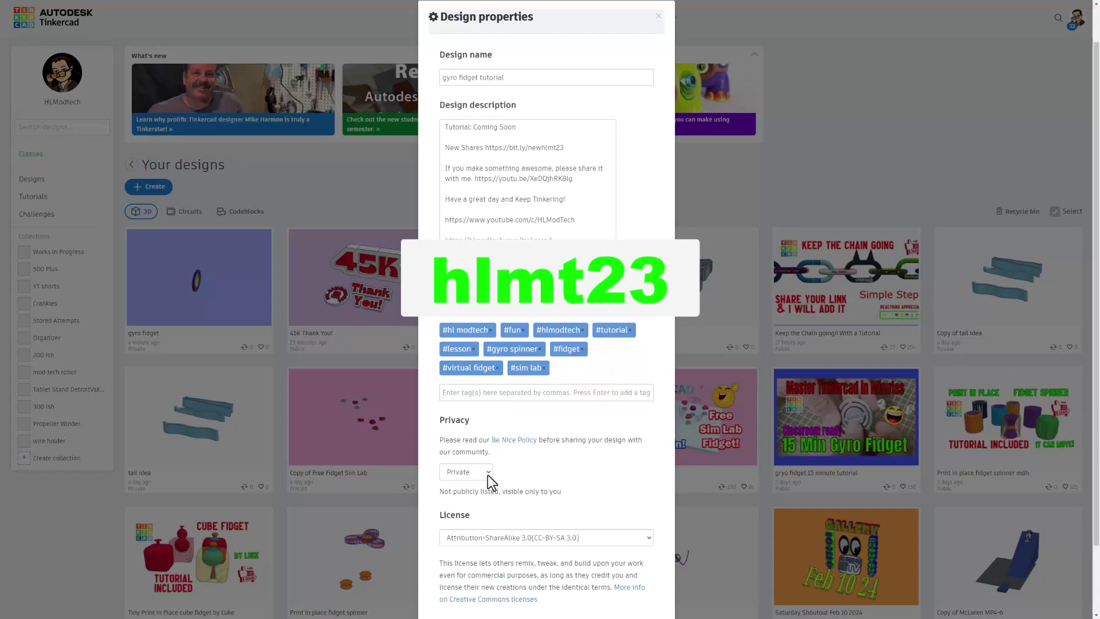
- Set the design's privacy to Public and complete the "I'm not a robot" check
scroll(569, 437, down, 2)
click(482, 395)
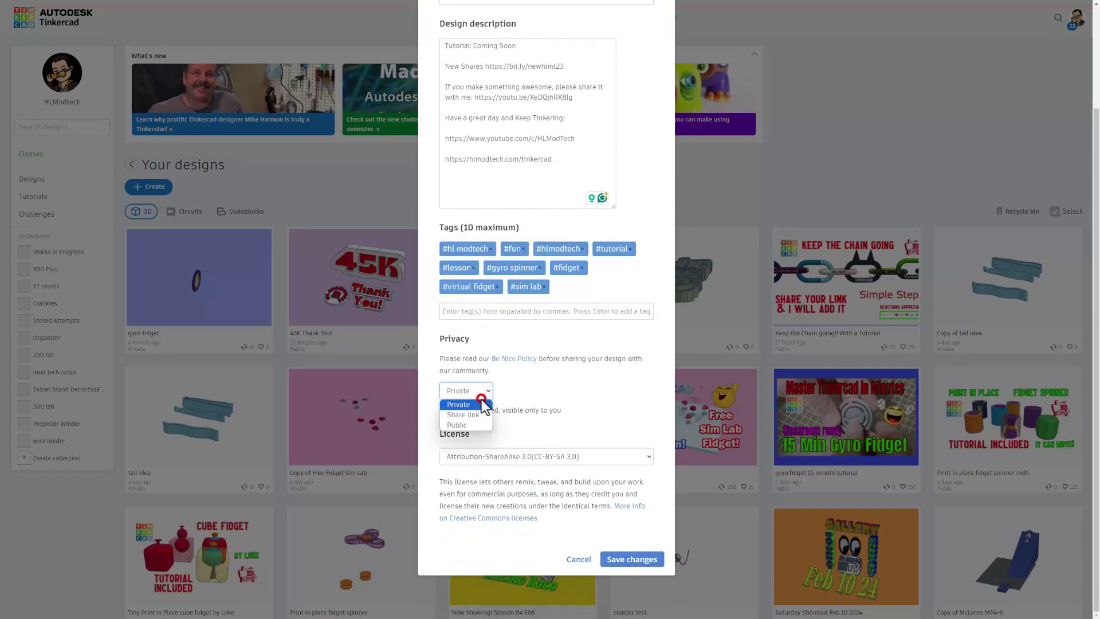
click(464, 425)
click(465, 438)
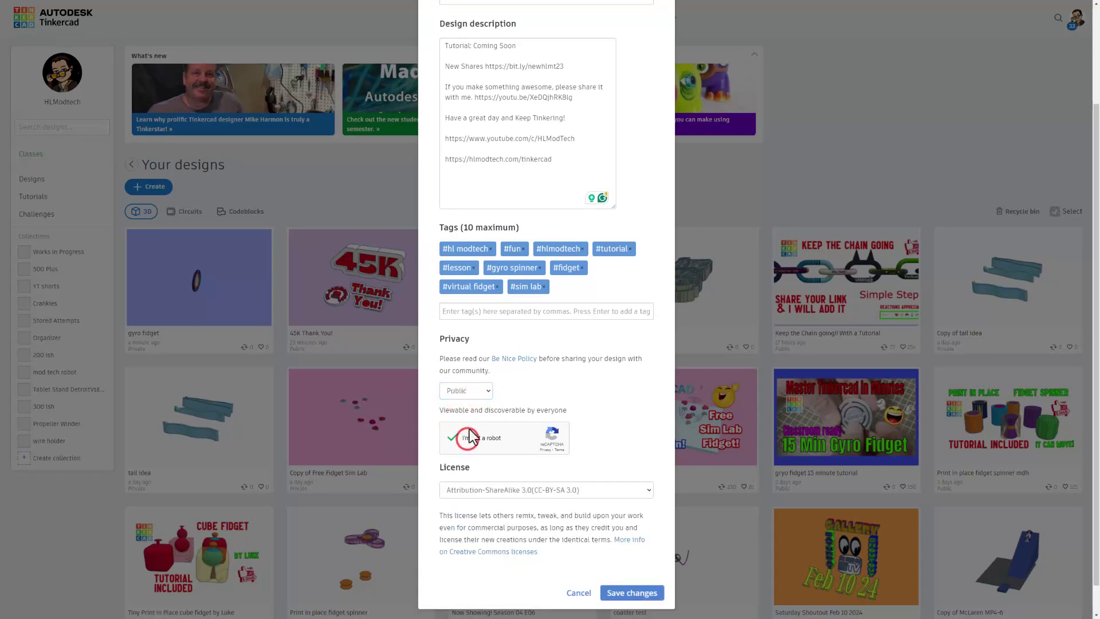
- Set the license to Attribution-NoDerivs 3.0 (CC-BY-ND 3.0), review the design properties and save the changes
scroll(550, 456, down, 1)
click(508, 450)
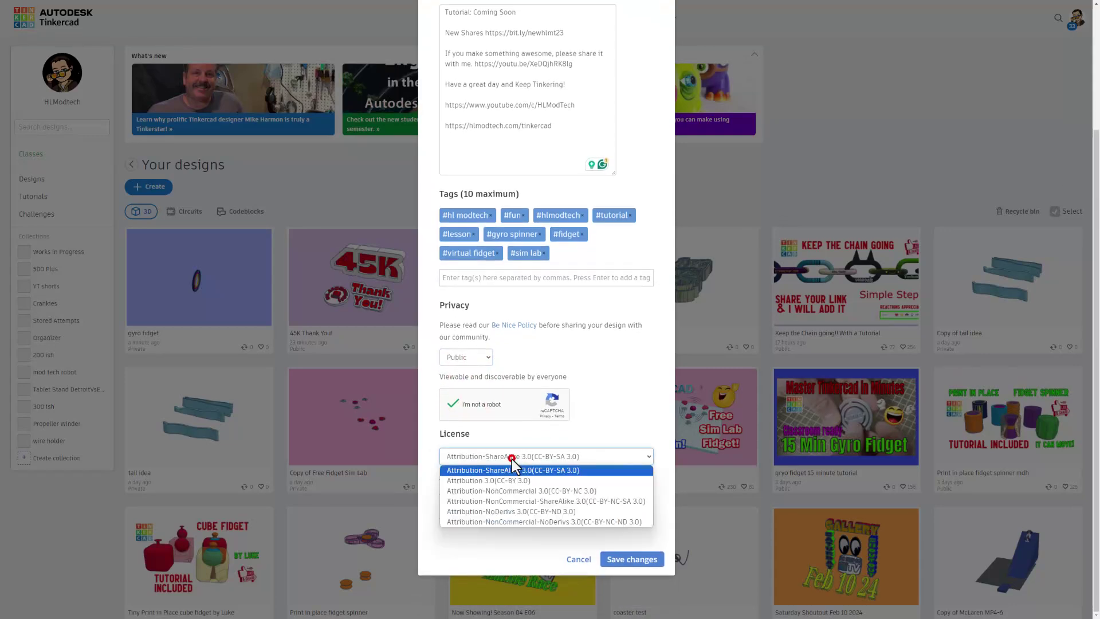
click(518, 511)
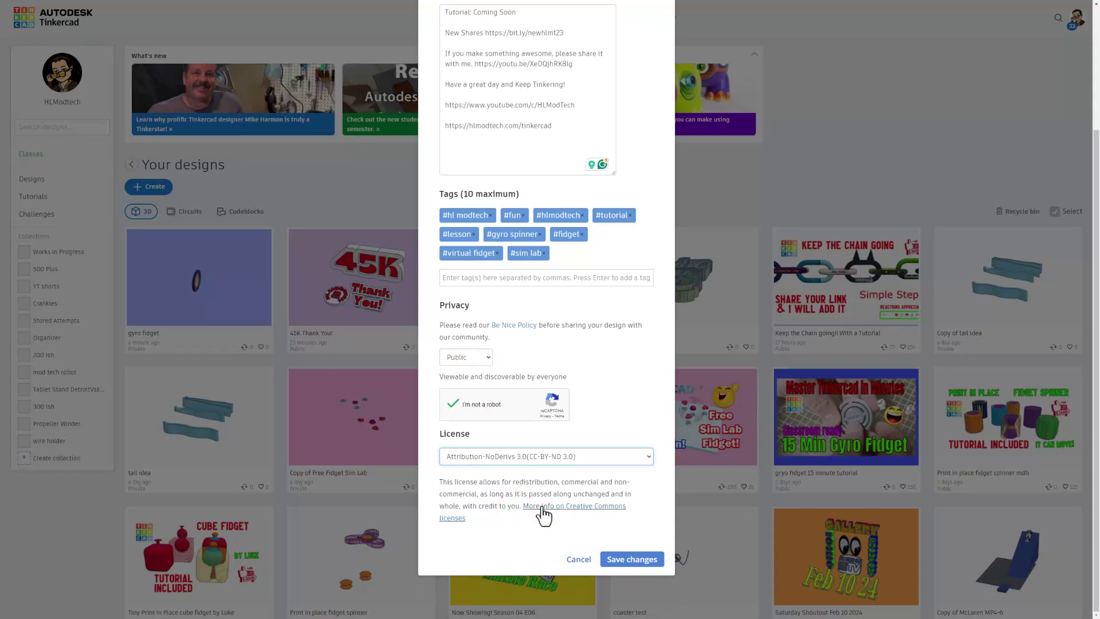
scroll(490, 525, up, 2)
scroll(499, 526, up, 1)
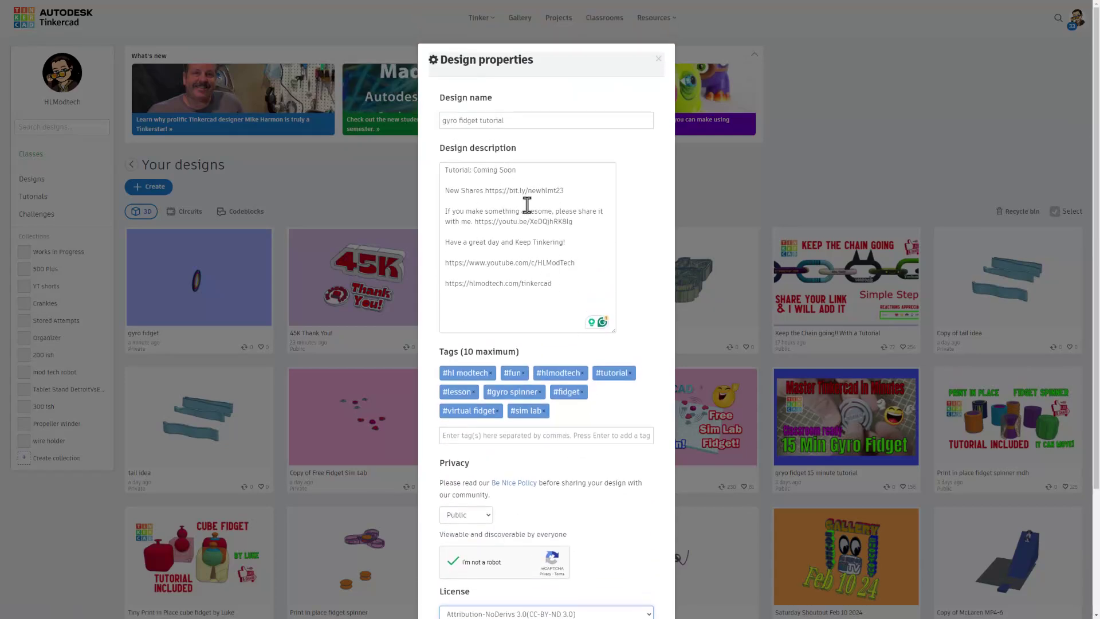
scroll(626, 320, down, 3)
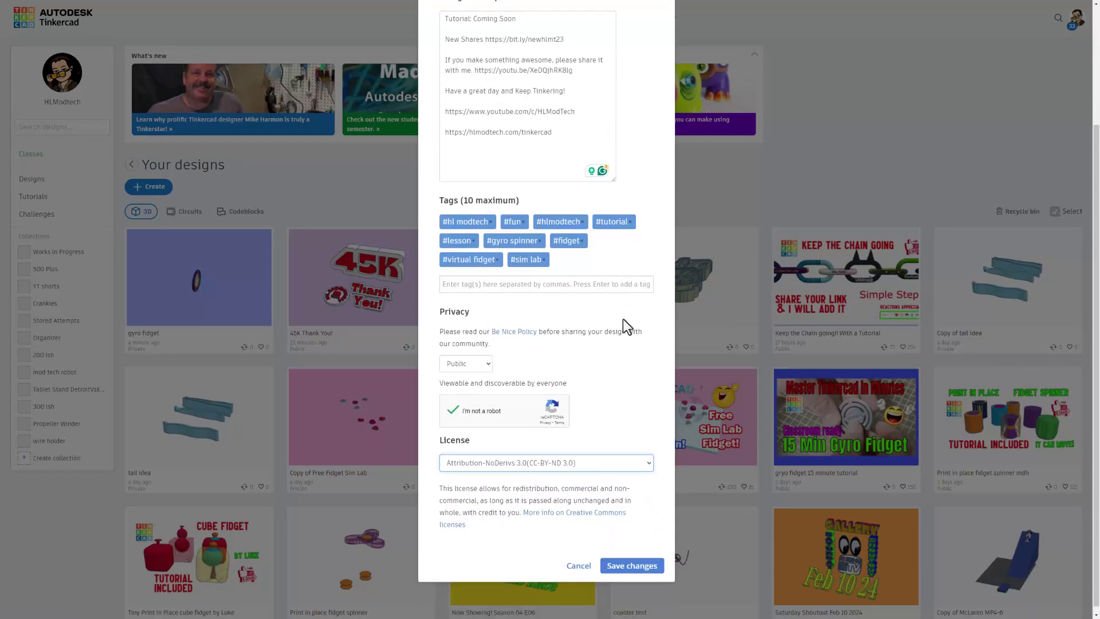
click(632, 558)
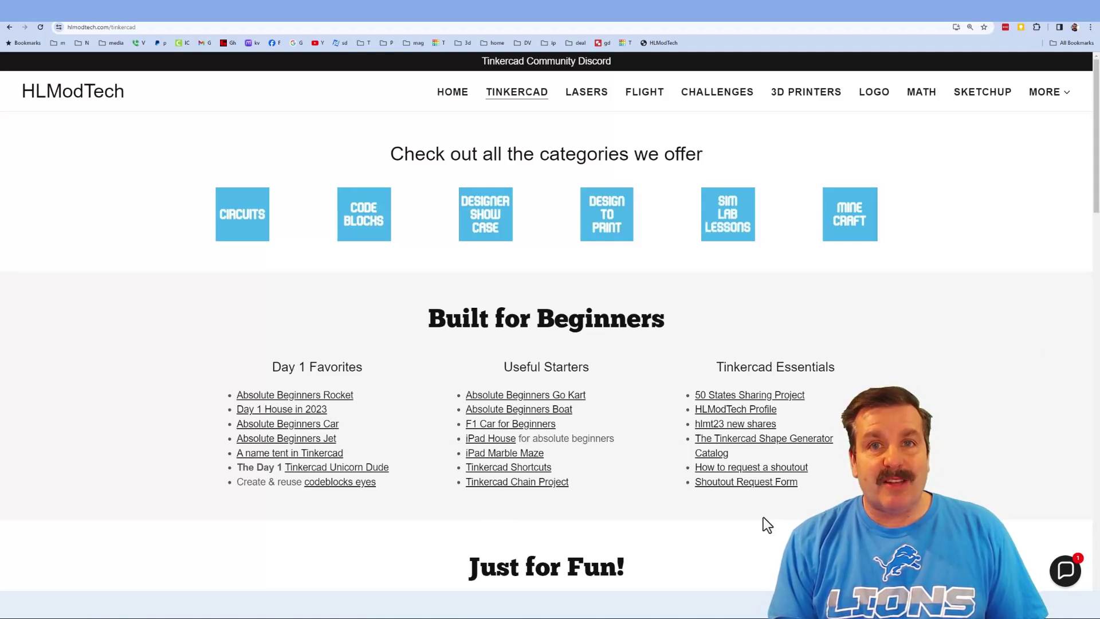
- On the HLModTech website, view and close the contact chat, and open the Tinkercad Community Discord invitation
click(1061, 574)
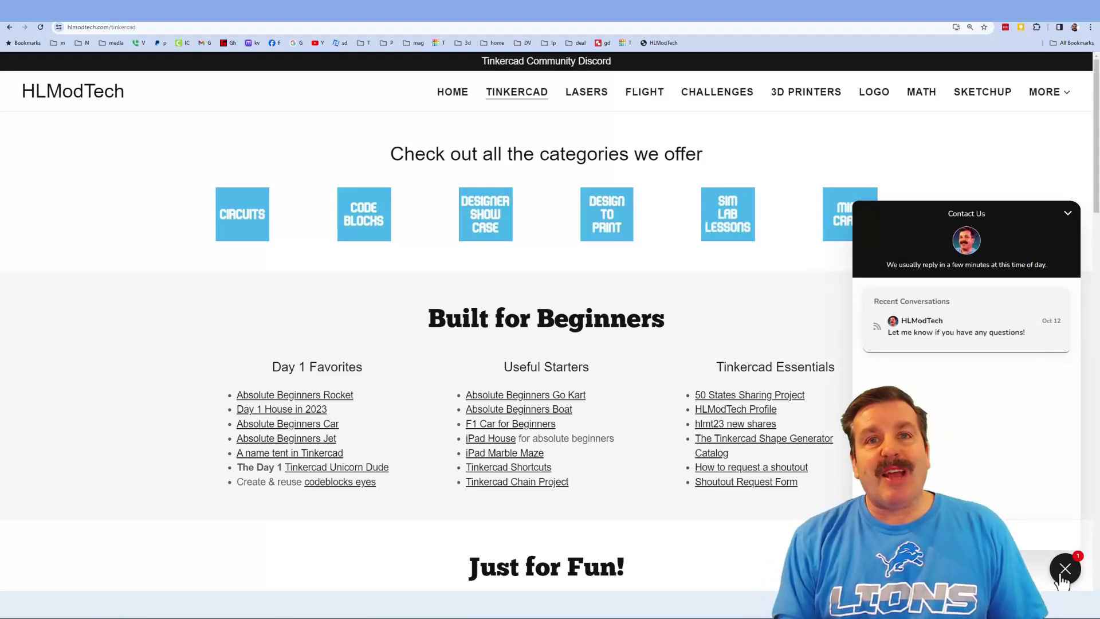
click(1064, 569)
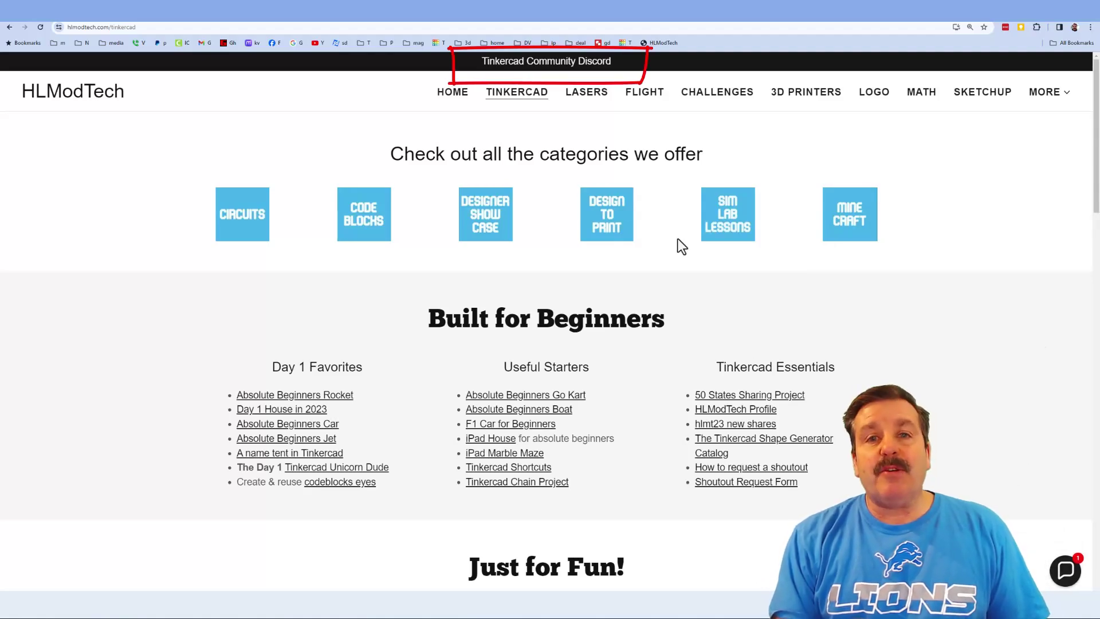
click(548, 63)
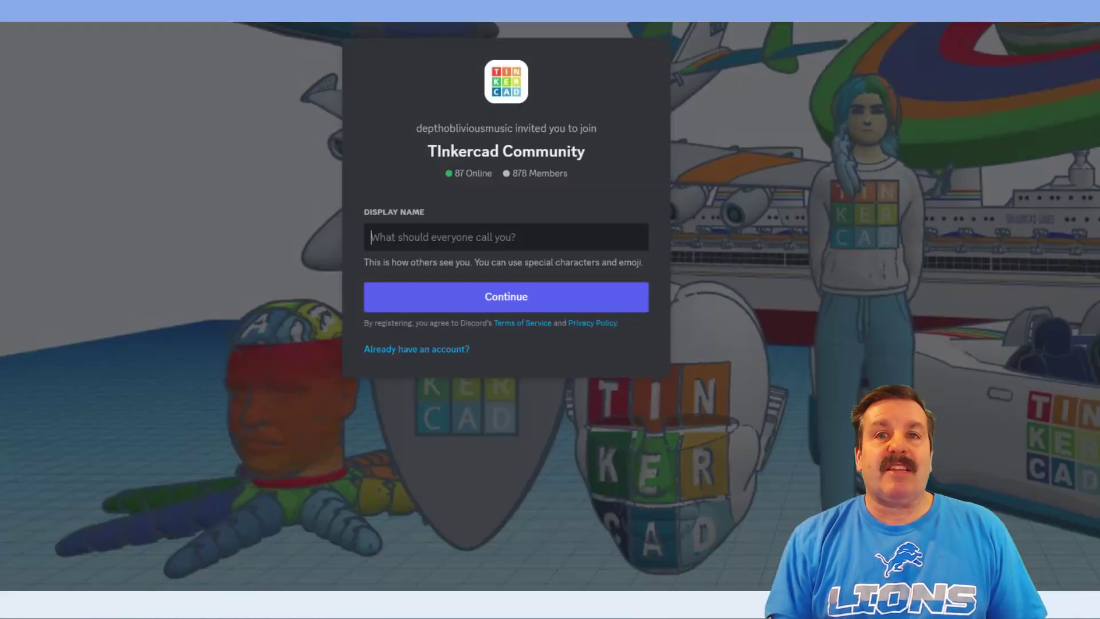